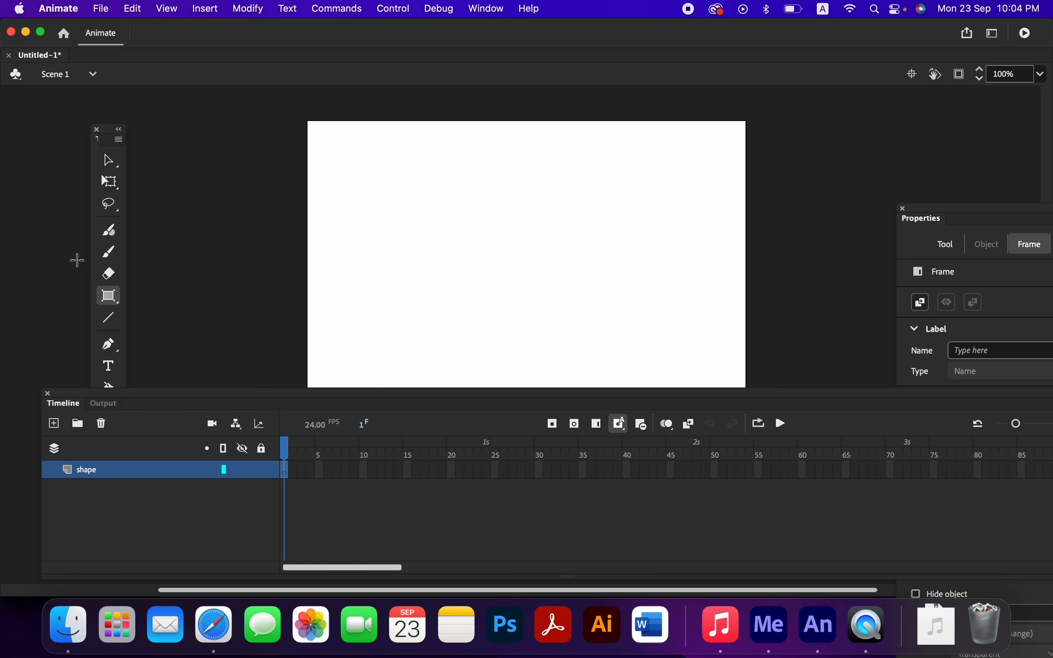
- Draw a square rectangle primitive about 216 by 216 near the centre of the stage and set its corner radius to 20
left_click_drag(441, 173, 607, 332)
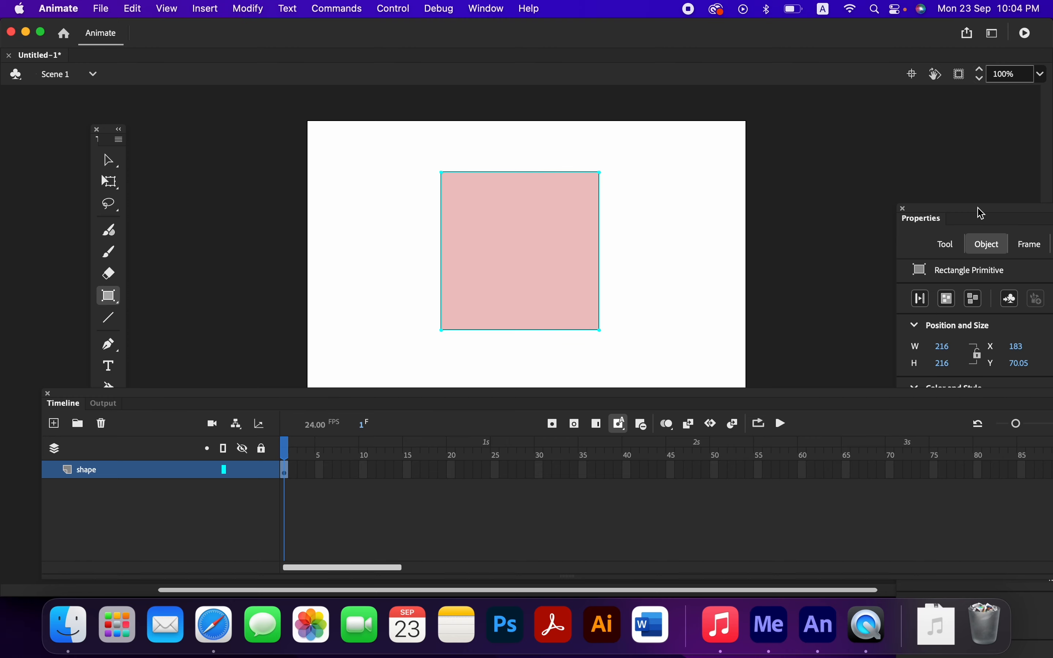
left_click_drag(978, 211, 860, 104)
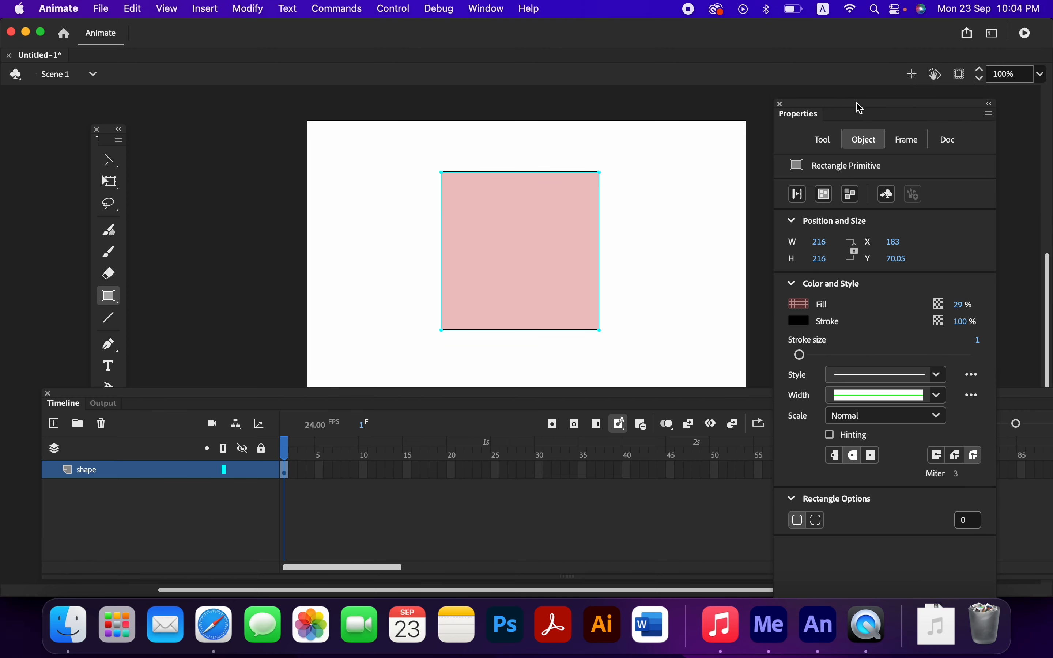
left_click(972, 524)
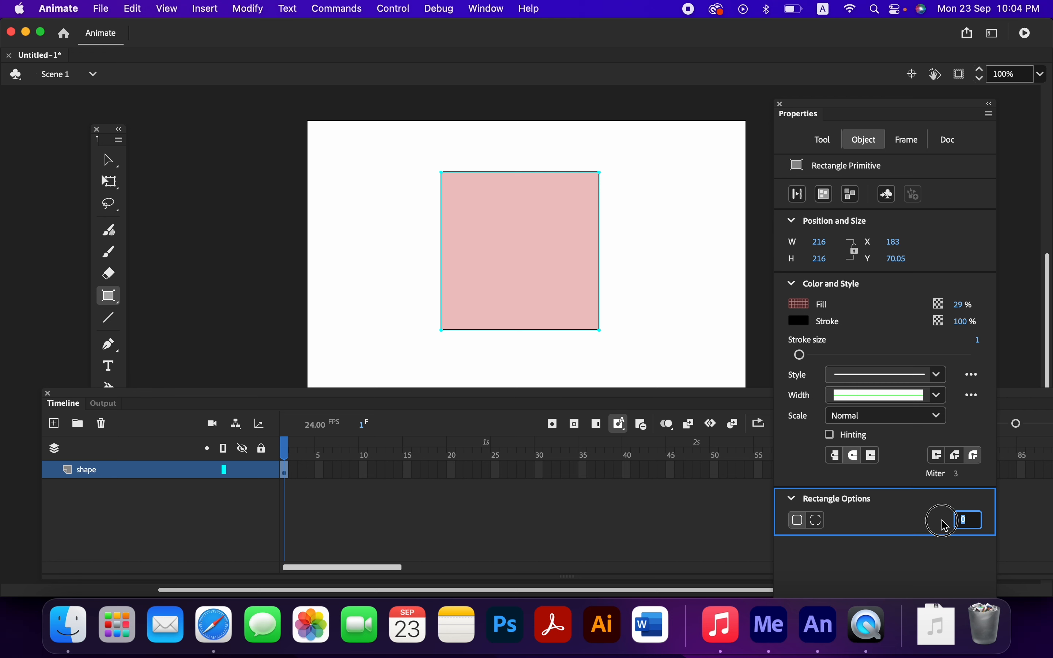
type("2")
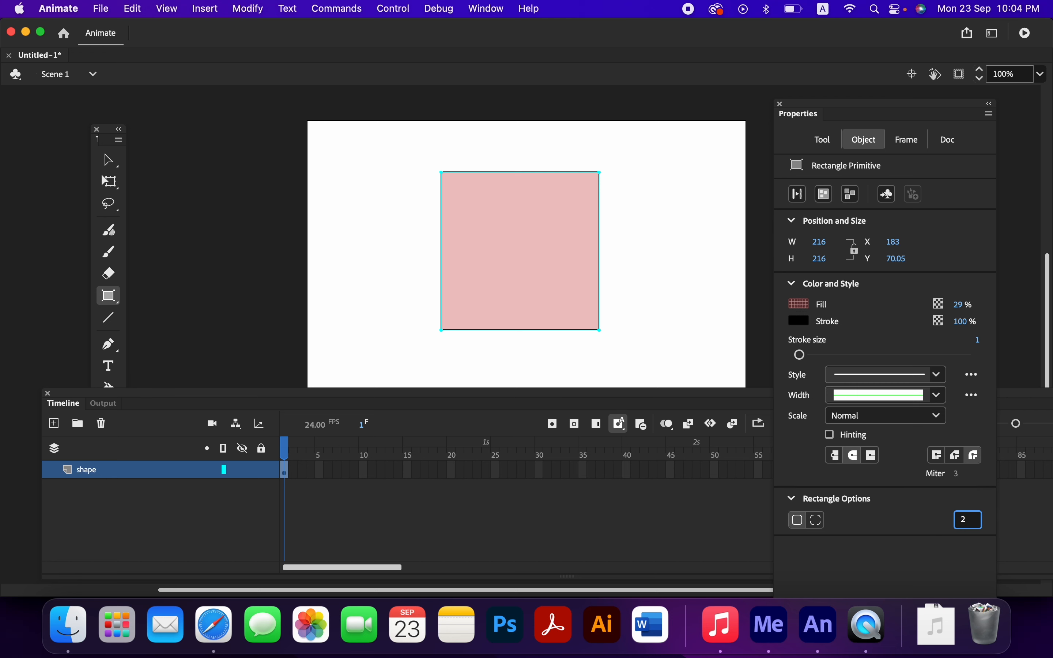
type("0")
key("Return")
- Set the square's corner radius to 30
left_click(967, 520)
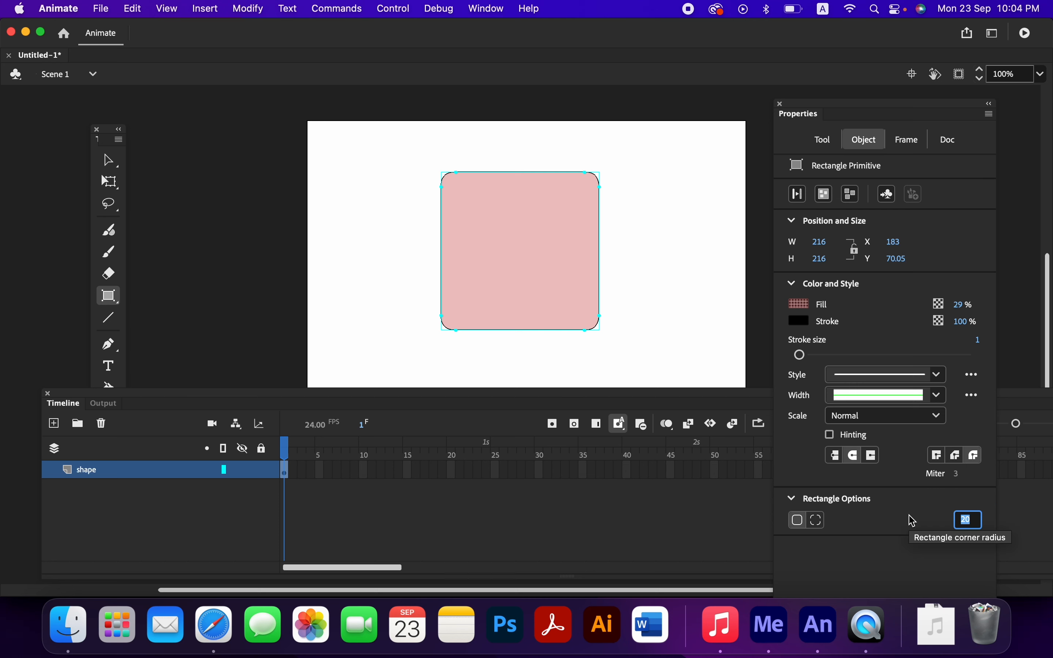
type("30")
key("Return")
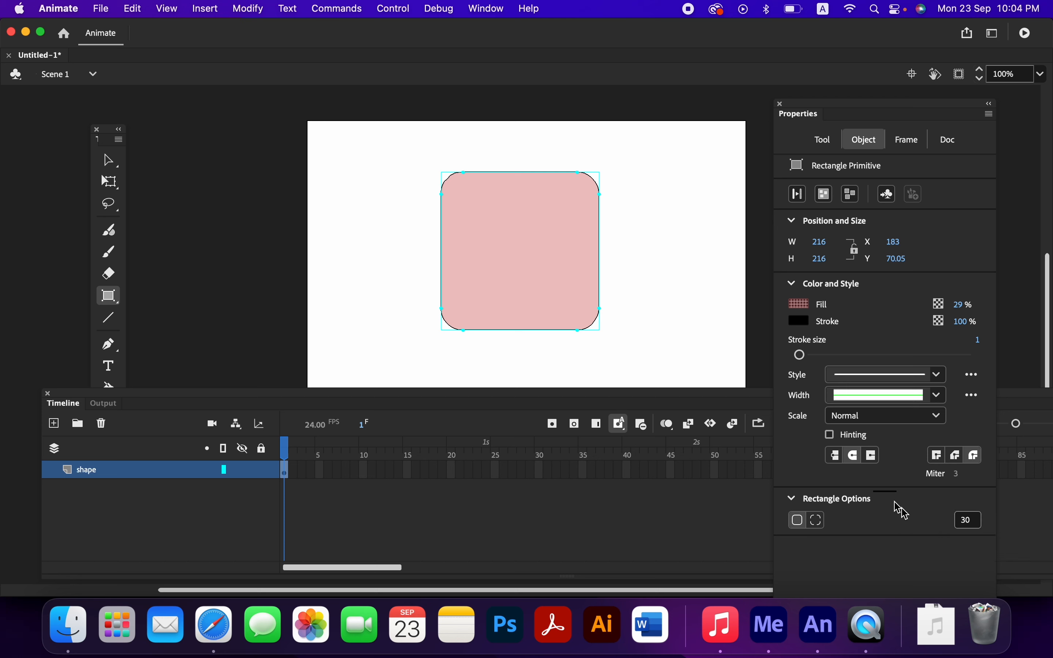
- Scale the rounded square up evenly around its centre with Free Transform to about 270 by 270
left_click(108, 160)
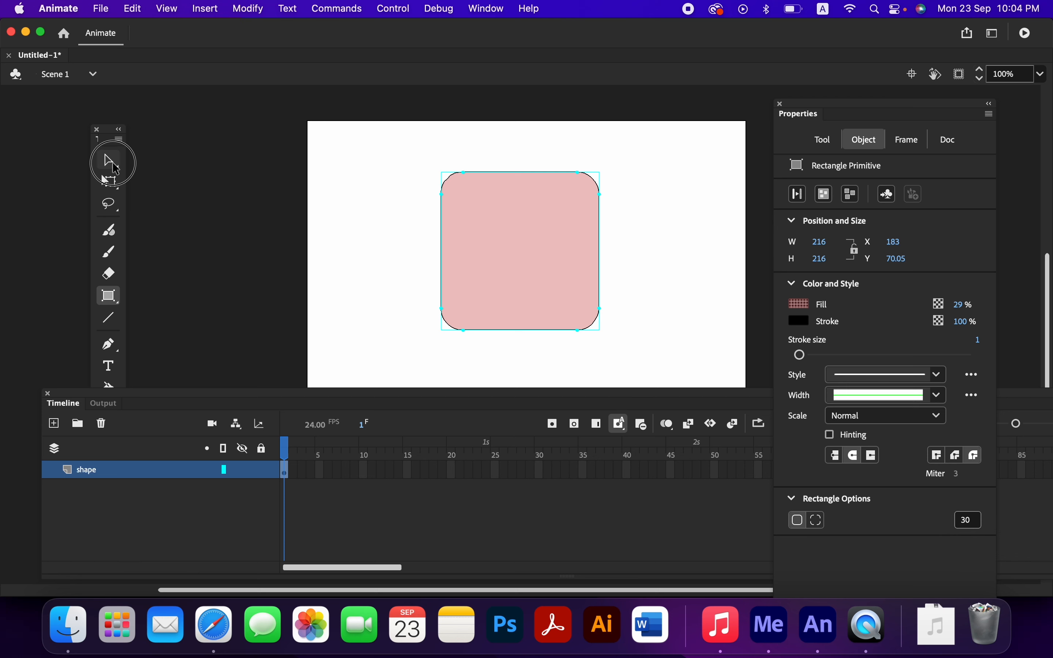
left_click(109, 182)
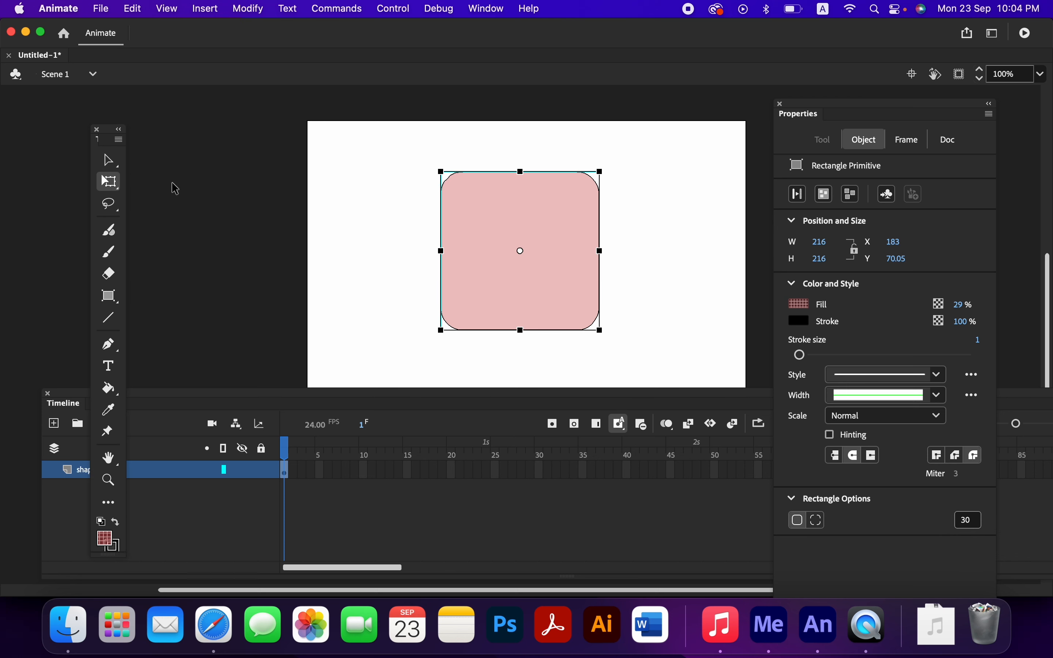
left_click_drag(599, 331, 618, 349)
left_click(657, 327)
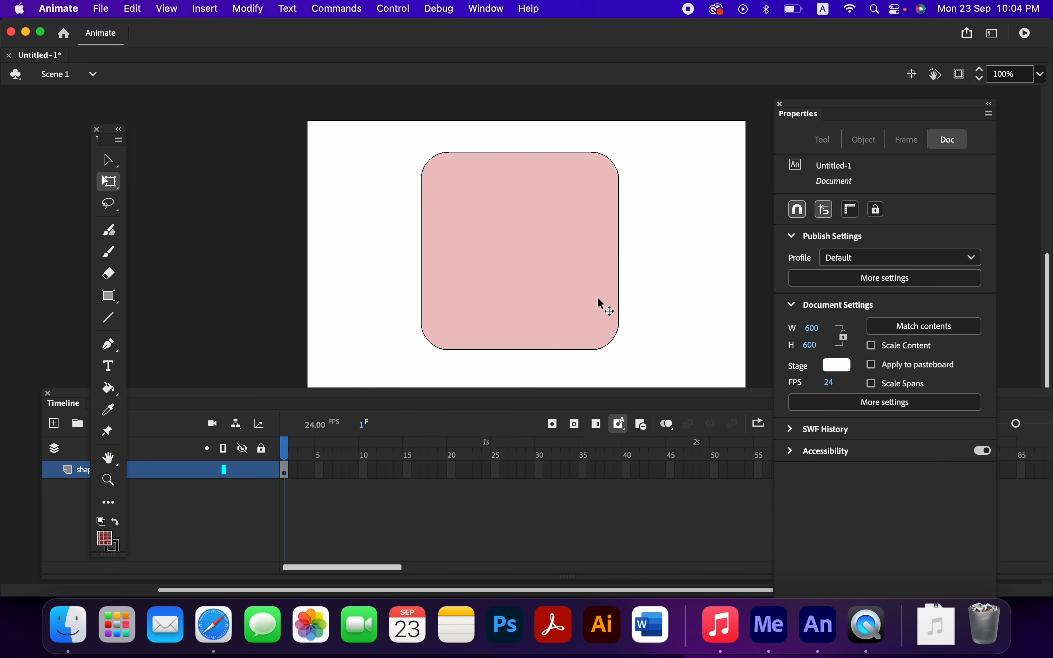
left_click(618, 332)
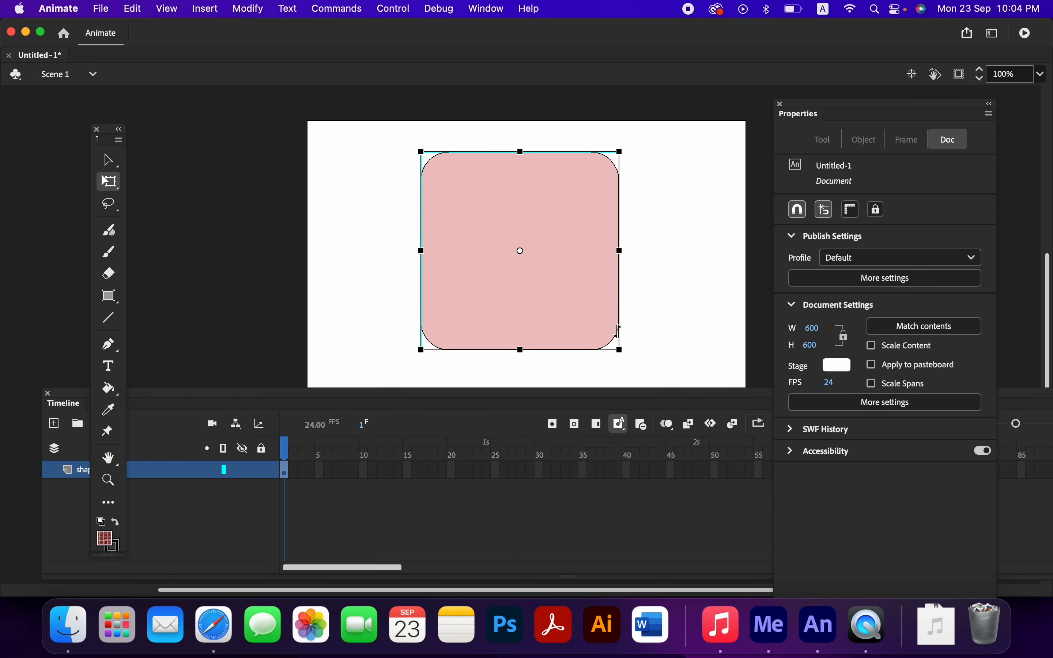
left_click(617, 331)
left_click(608, 382)
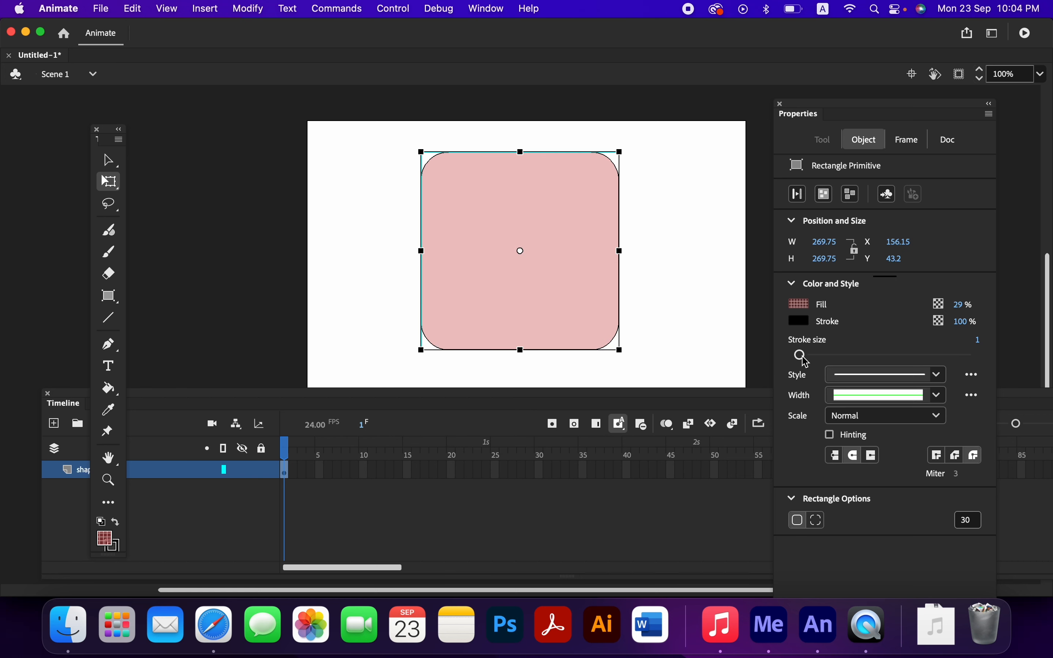
- Set the rounded square's stroke size to 10
left_click_drag(804, 356, 812, 361)
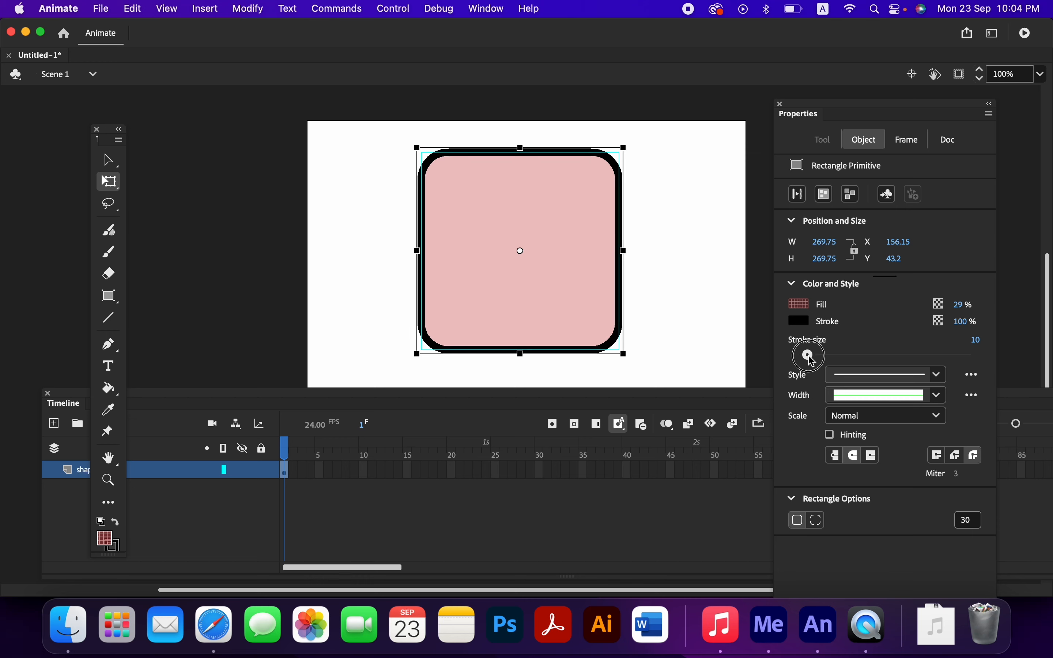
left_click(699, 302)
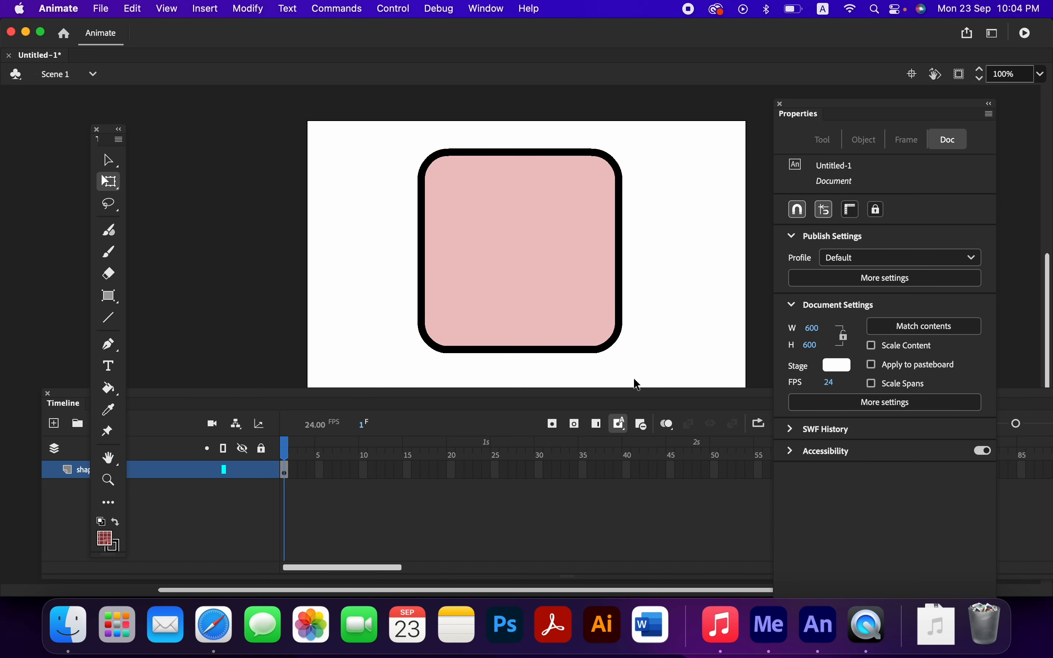
left_click(622, 335)
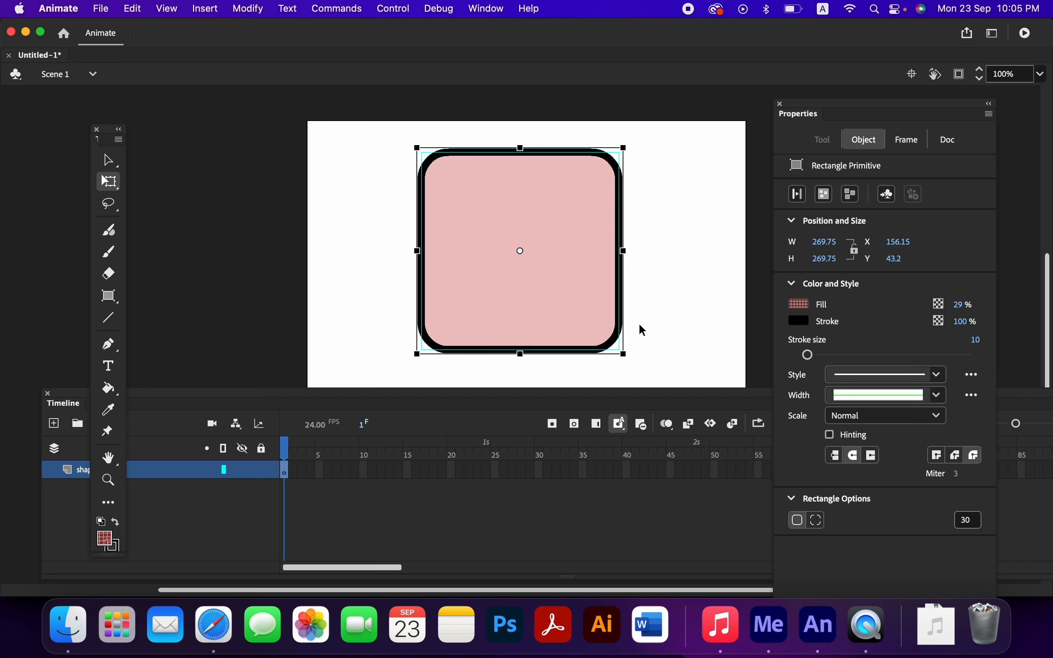
- Break apart the rounded rectangle primitive into an editable shape with separate fill and stroke
left_click(256, 400)
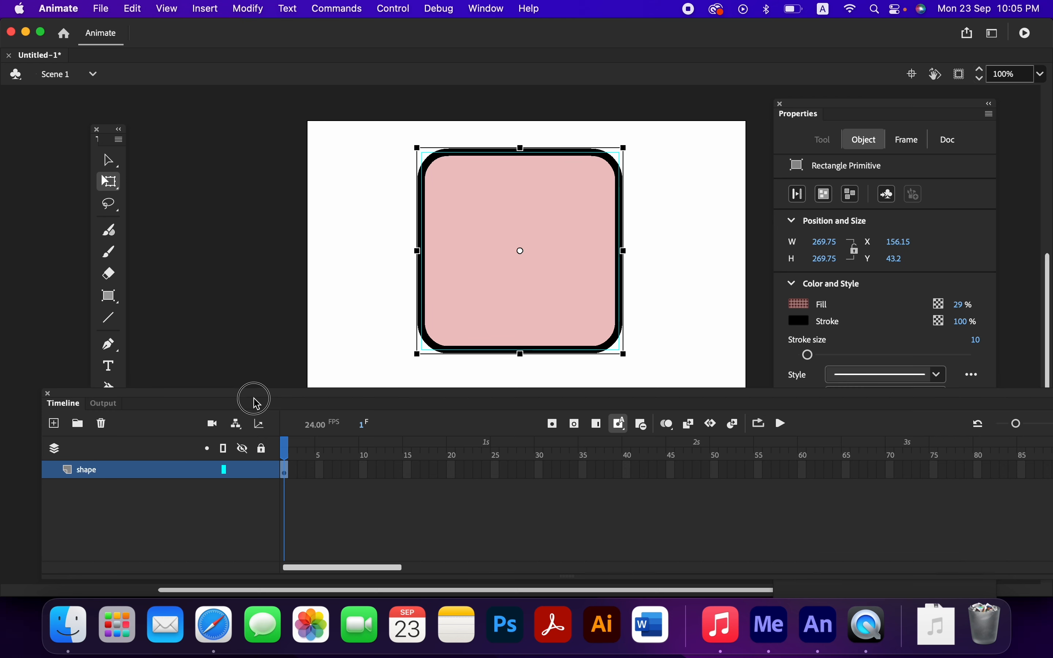
left_click_drag(256, 399, 272, 387)
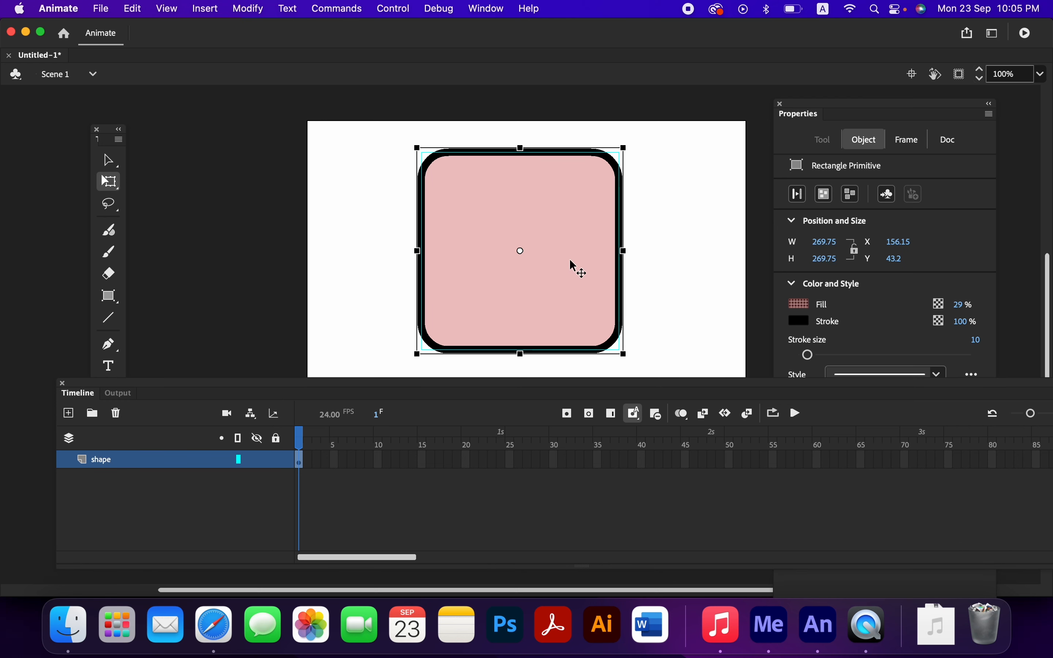
left_click(646, 282)
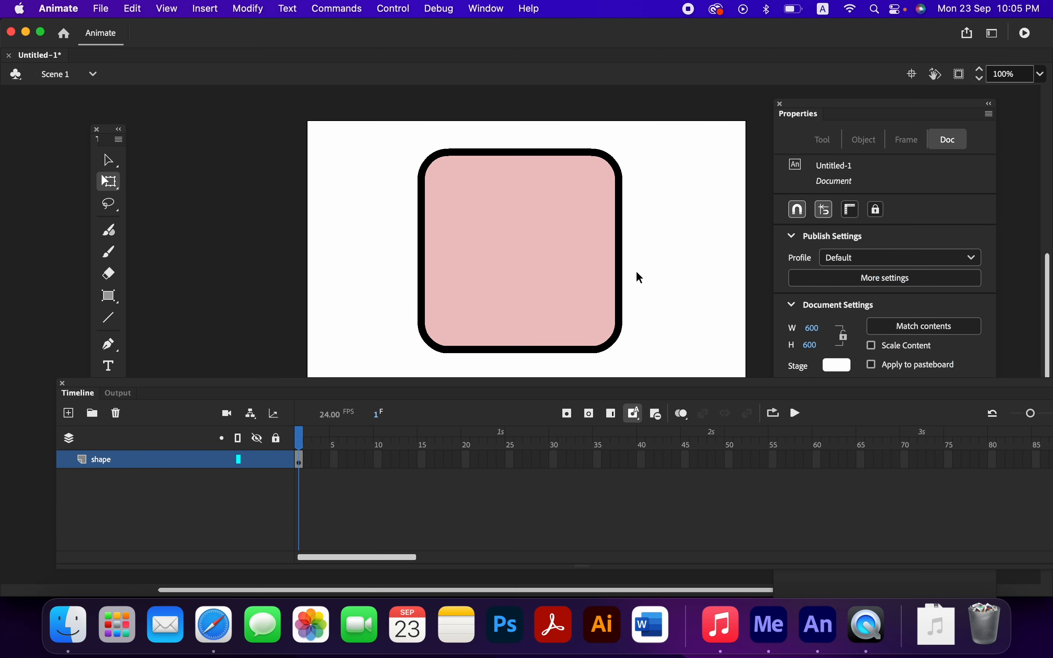
left_click(622, 282)
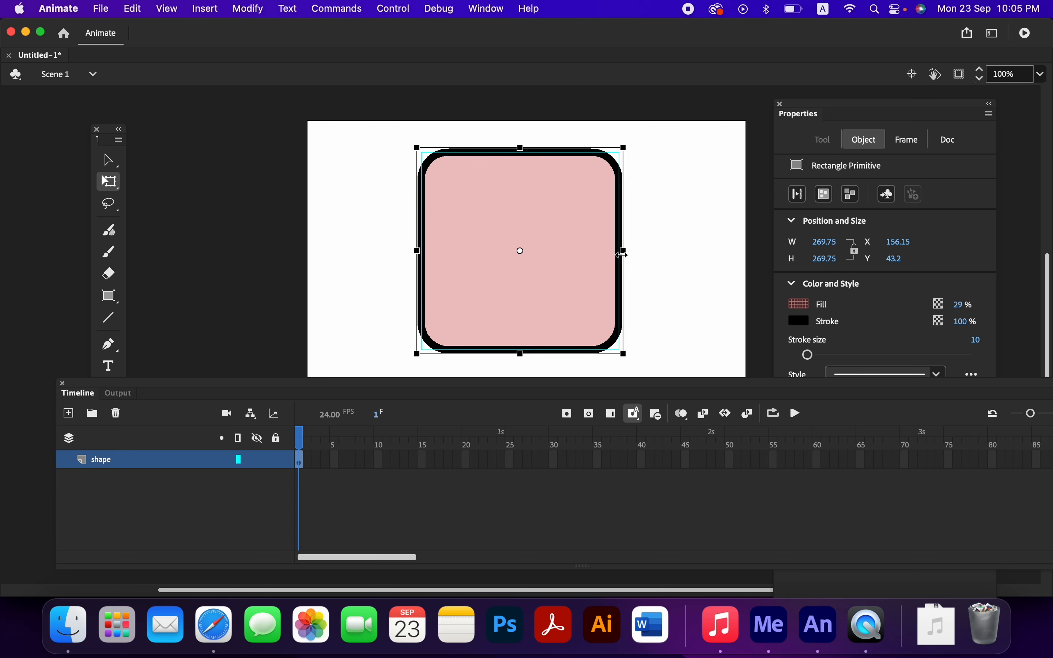
left_click(852, 194)
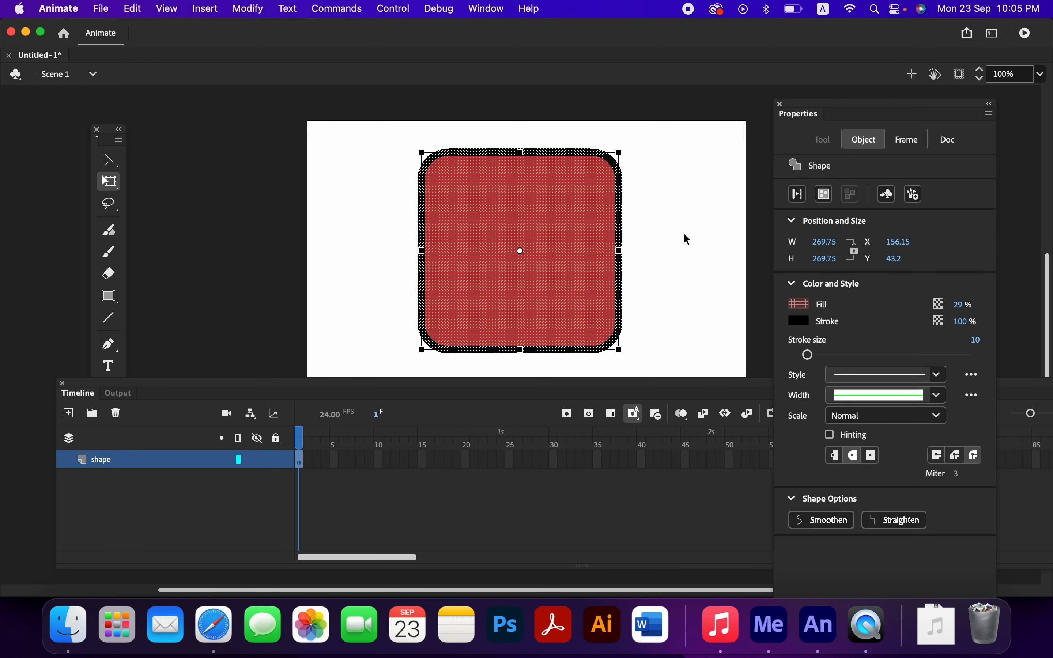
left_click(666, 239)
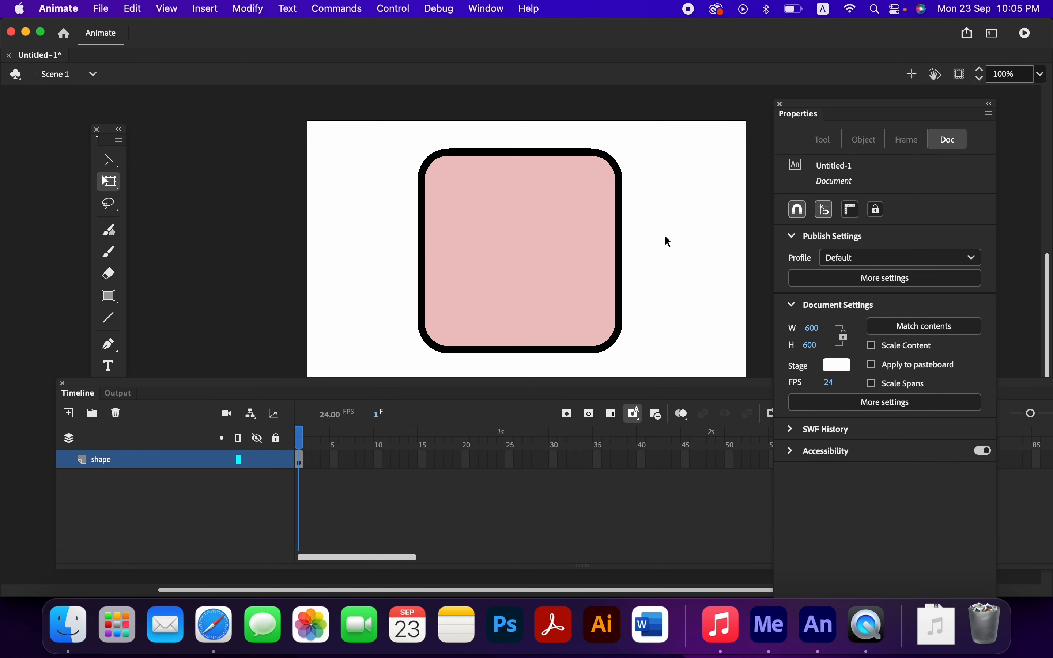
- Select the whole black outline of the rounded square separately from its pink fill and cut it
left_click(564, 258)
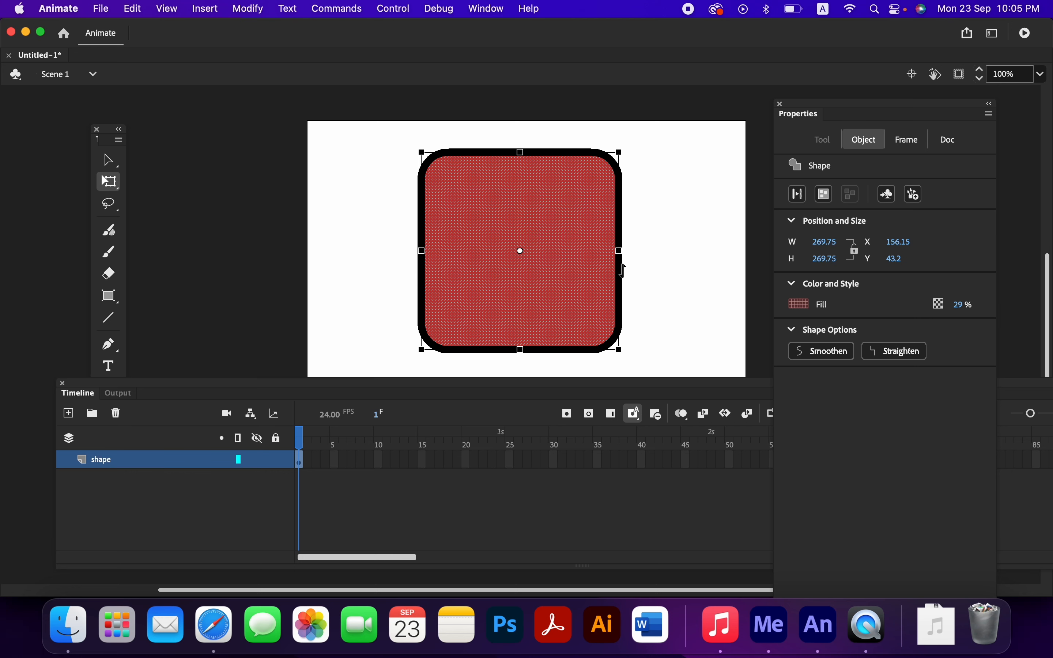
left_click(650, 288)
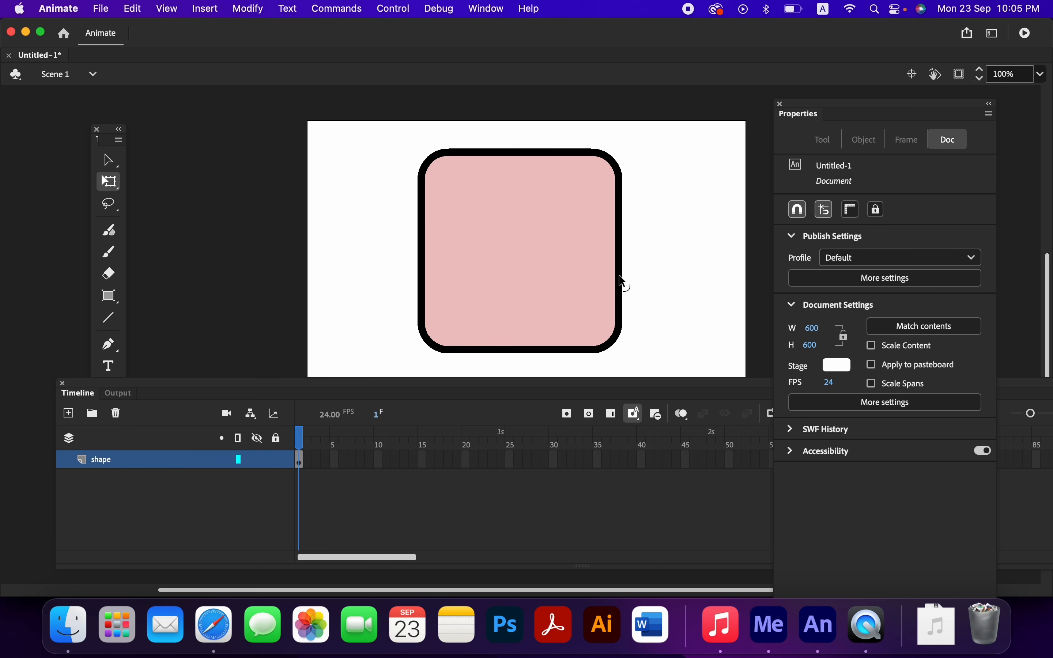
left_click(619, 276)
double_click(619, 276)
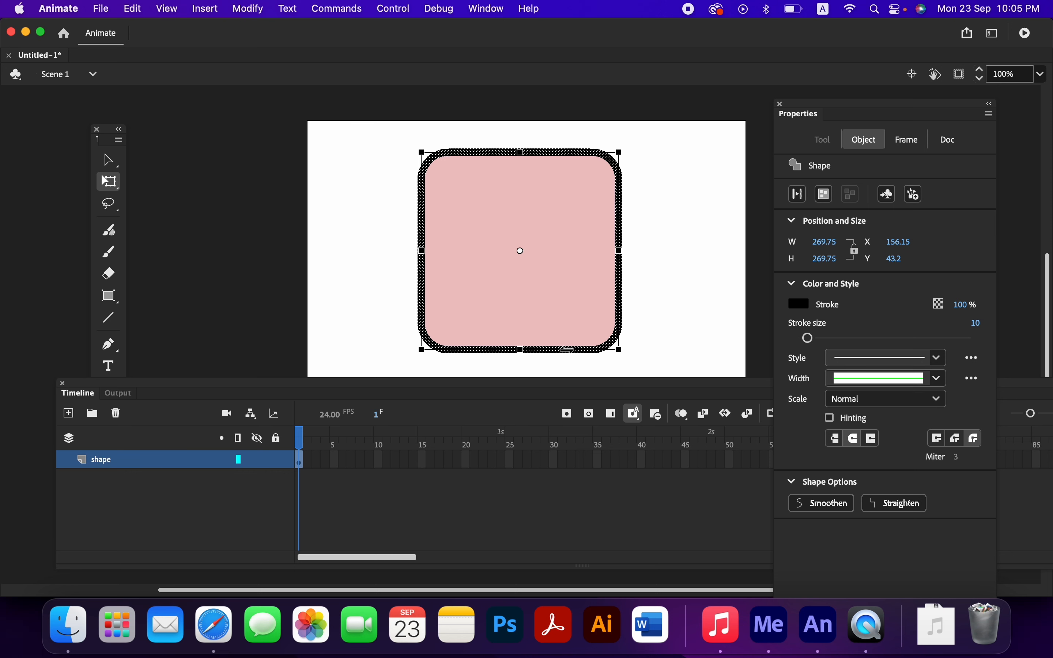
key("Delete")
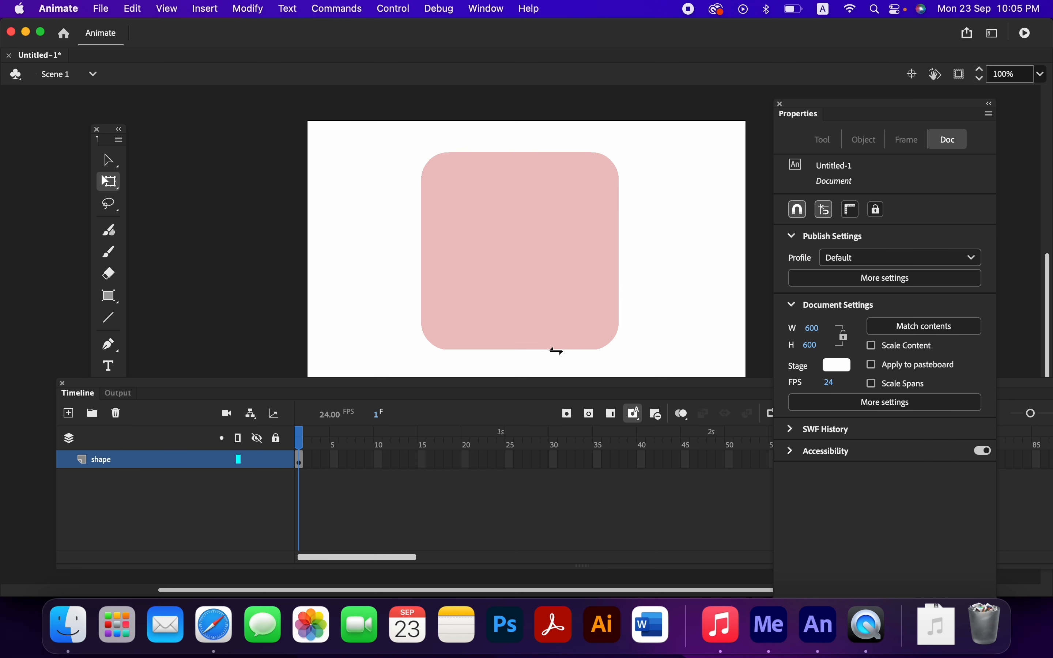
key("super+z")
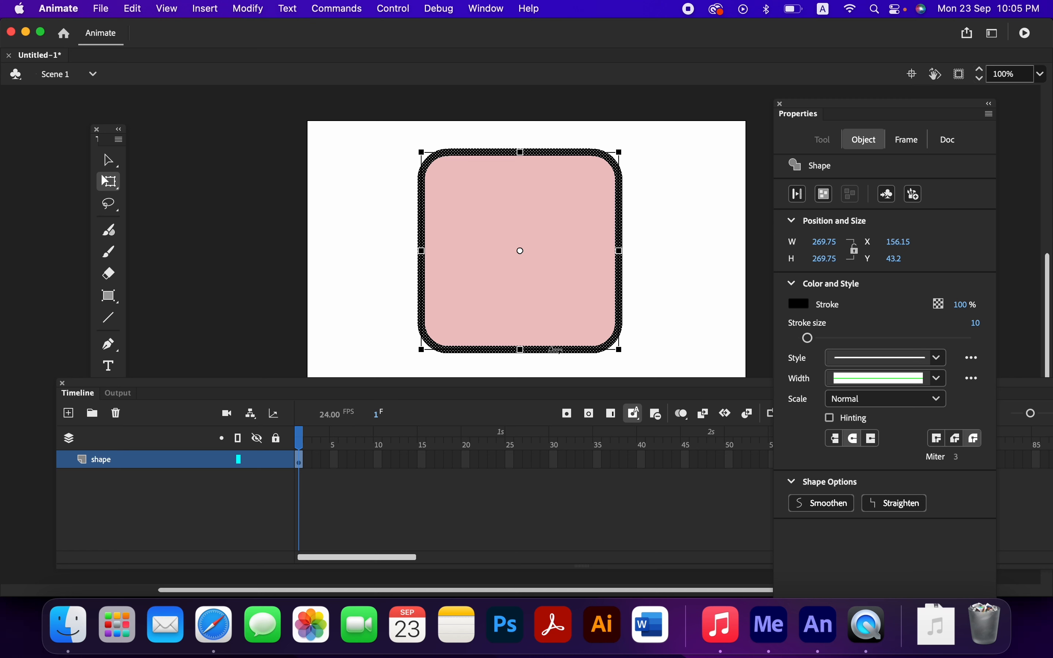
left_click(133, 11)
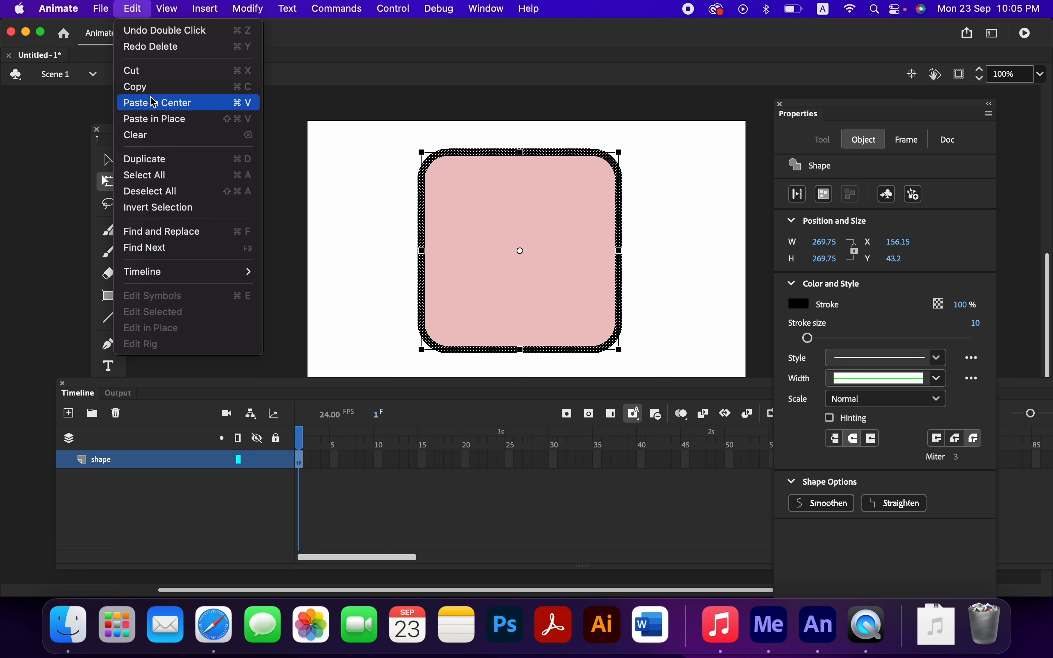
left_click(150, 72)
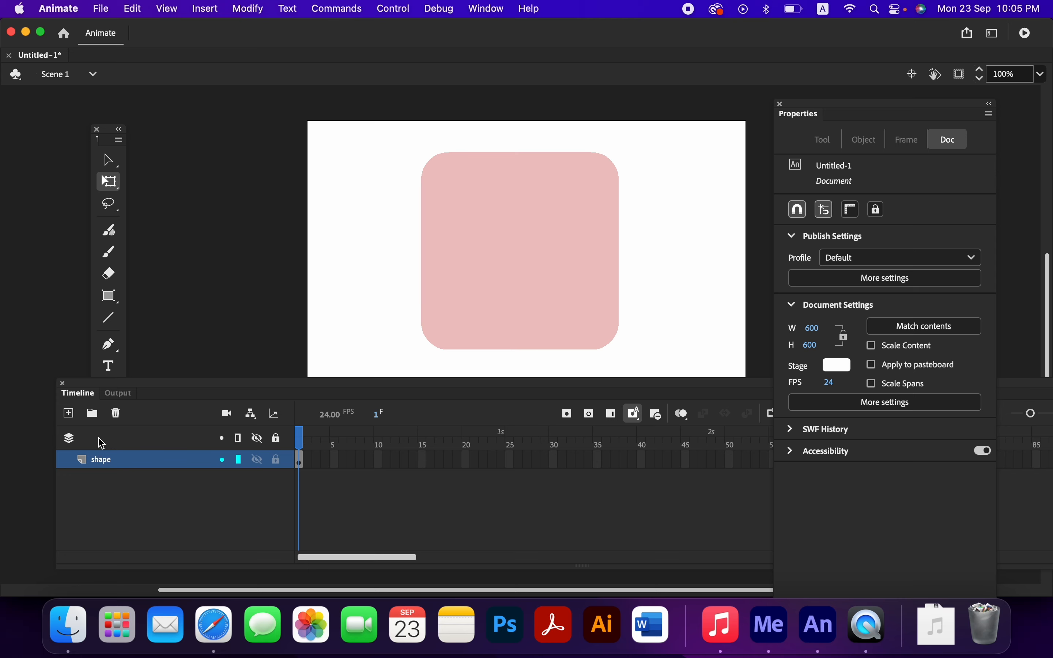
- Add a new layer above the shape layer and name it "stroke"
left_click(69, 415)
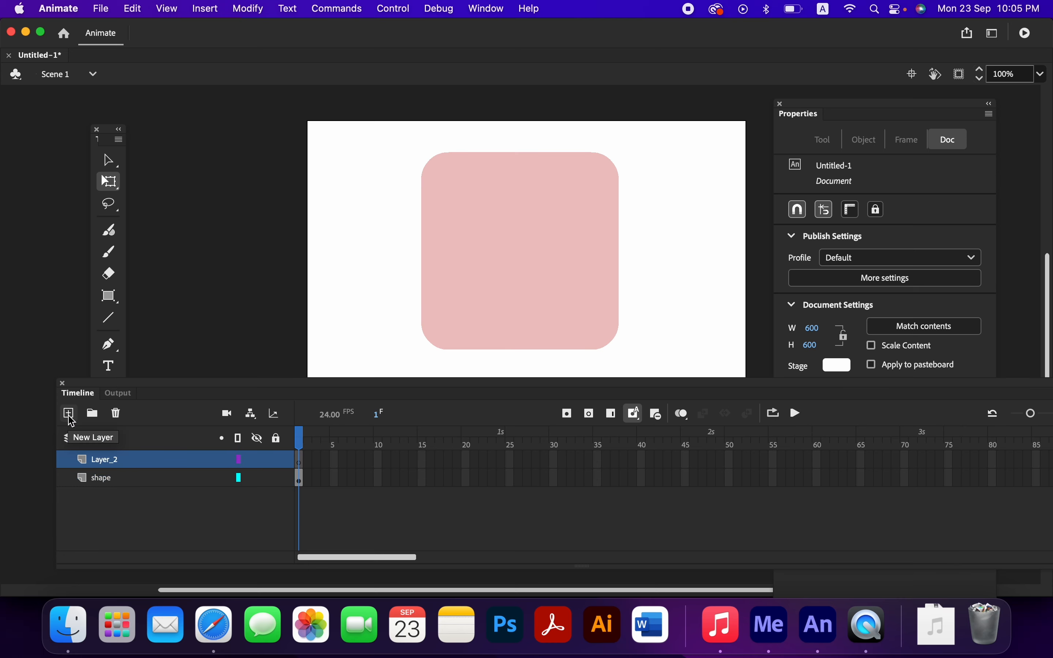
double_click(115, 461)
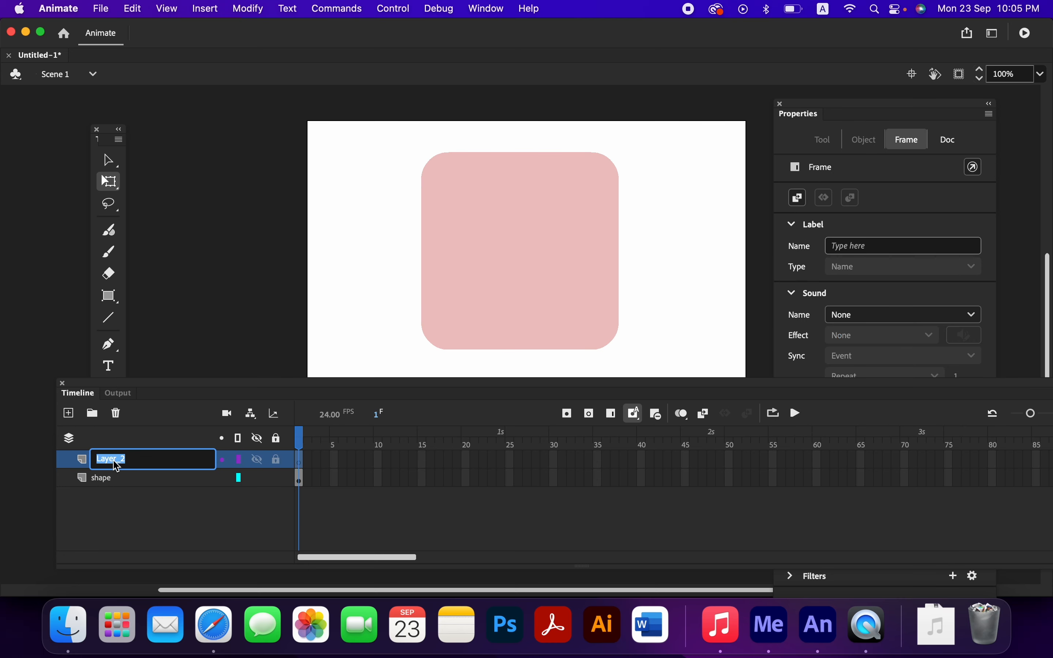
type("stroke")
key("Return")
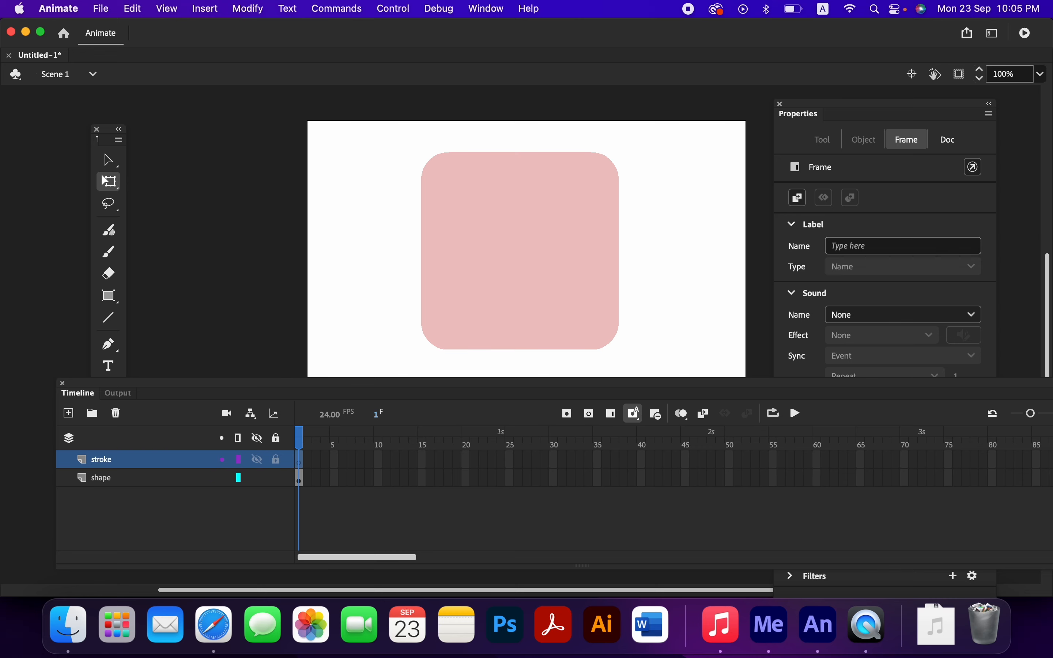
- Paste the cut outline in place on the stroke layer
left_click(114, 8)
mouse_move(135, 12)
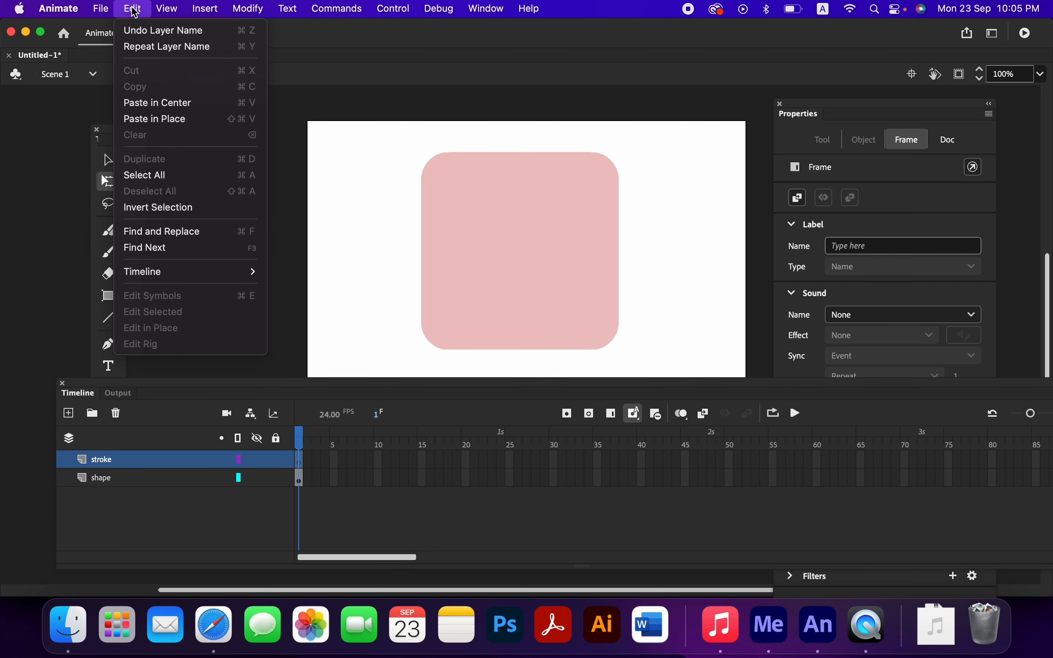
left_click(163, 122)
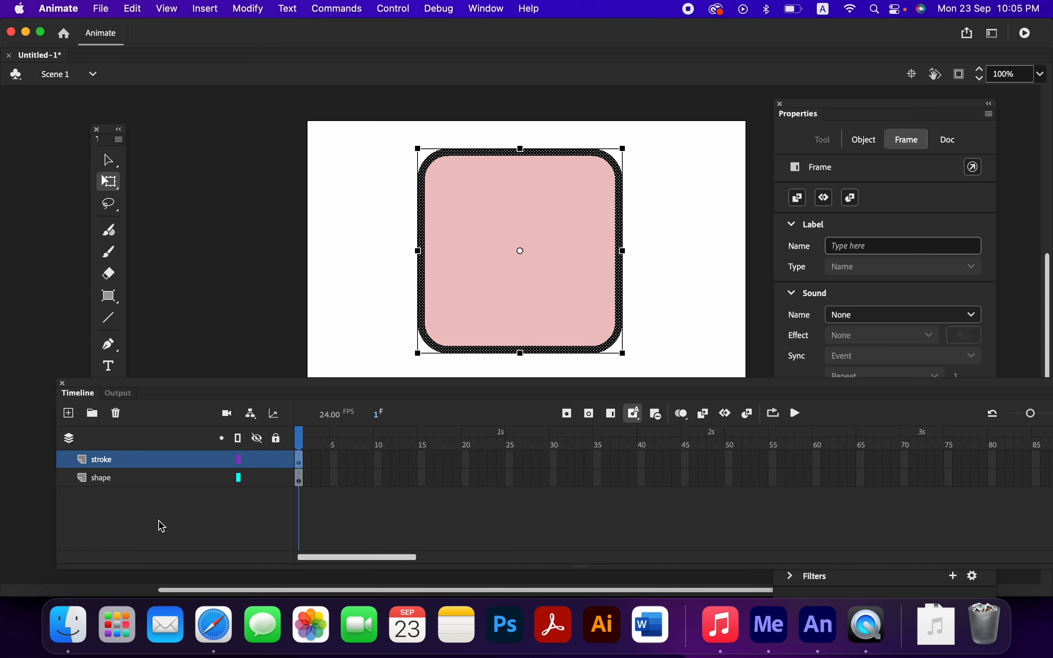
- Move the stroke layer below the shape layer and select the rounded square's pink fill
left_click_drag(158, 465, 160, 496)
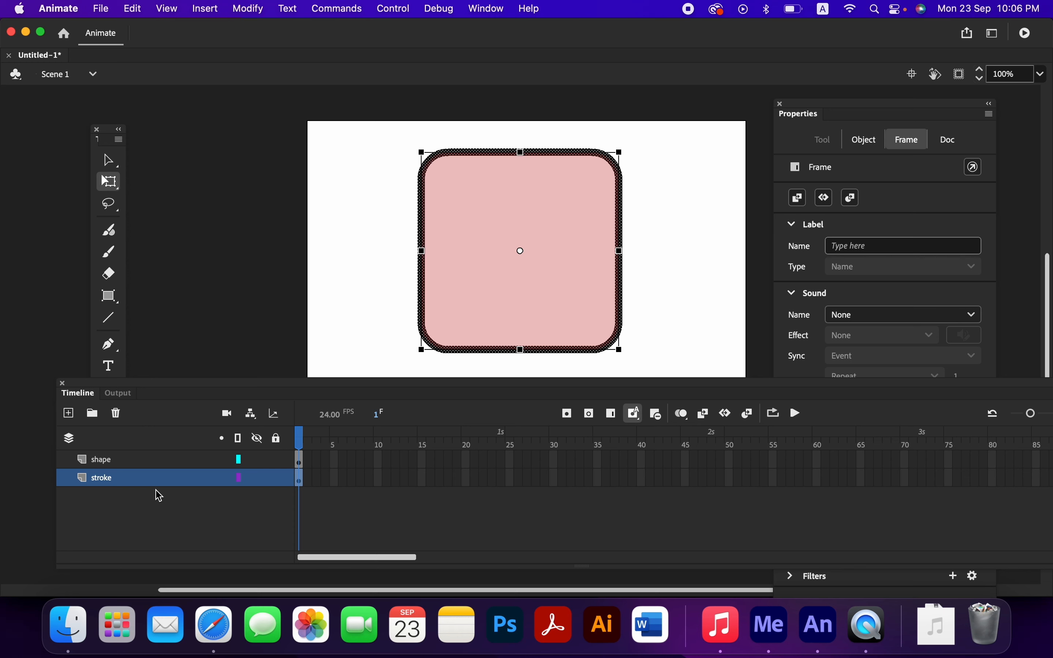
left_click(293, 277)
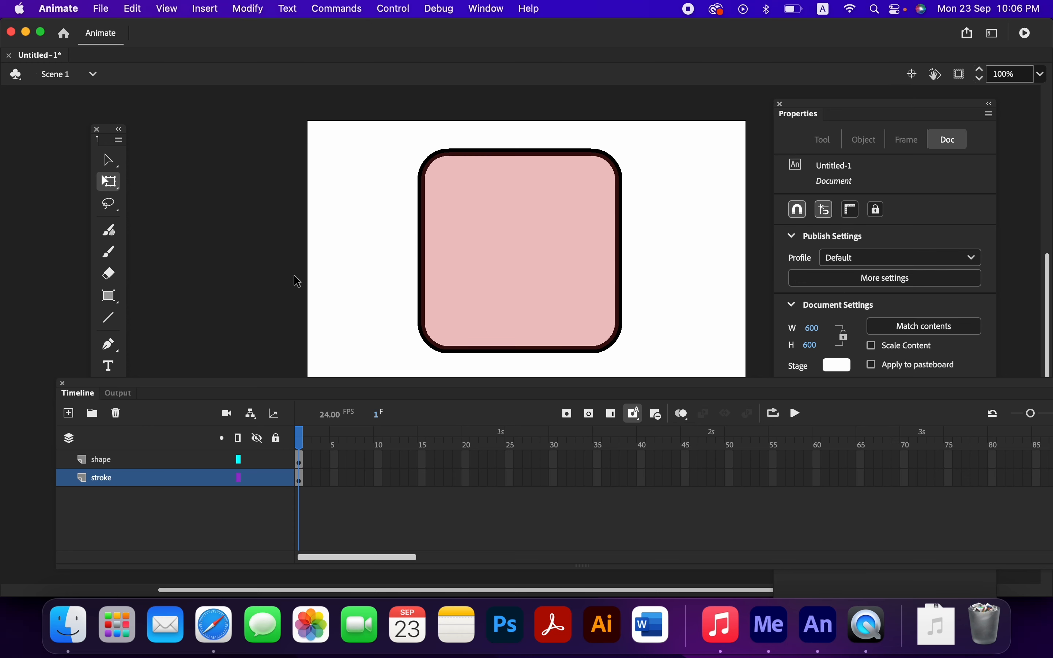
left_click(535, 261)
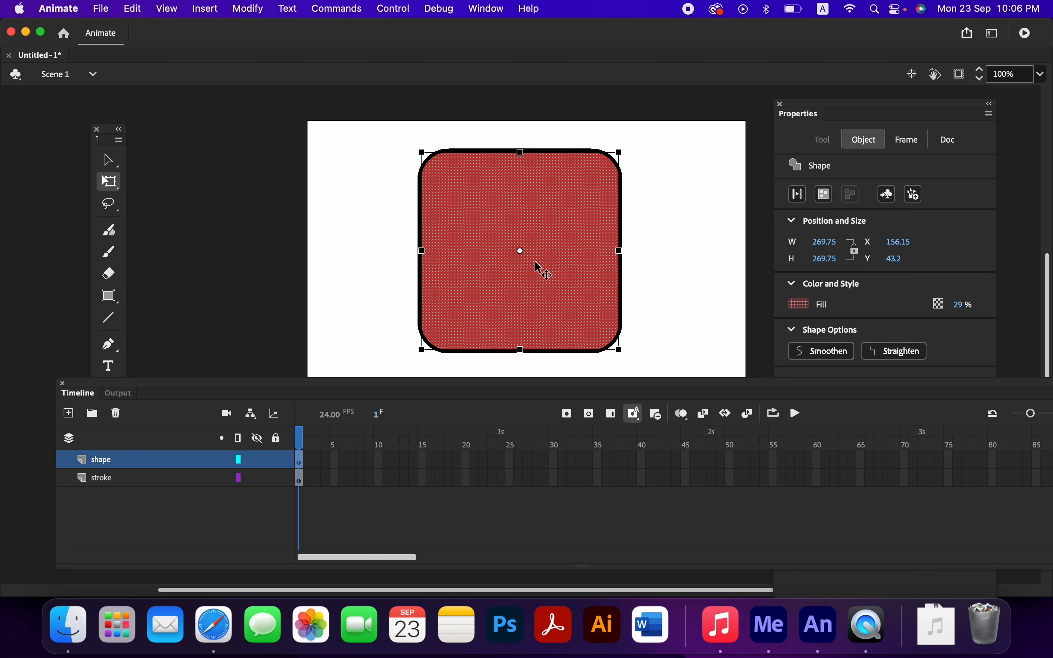
left_click(140, 483)
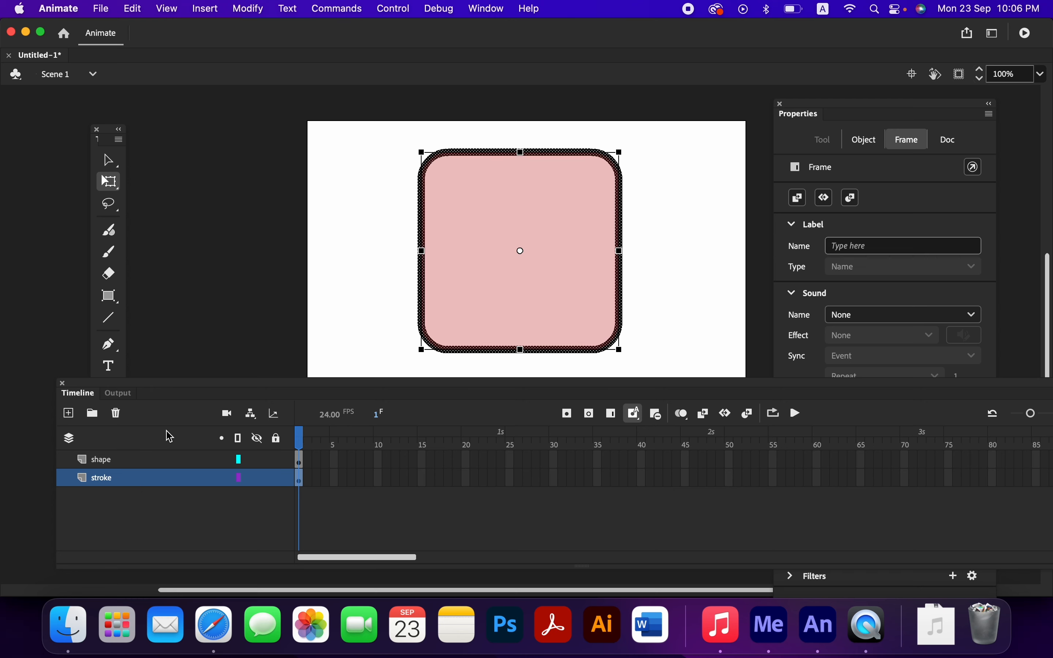
left_click(119, 464)
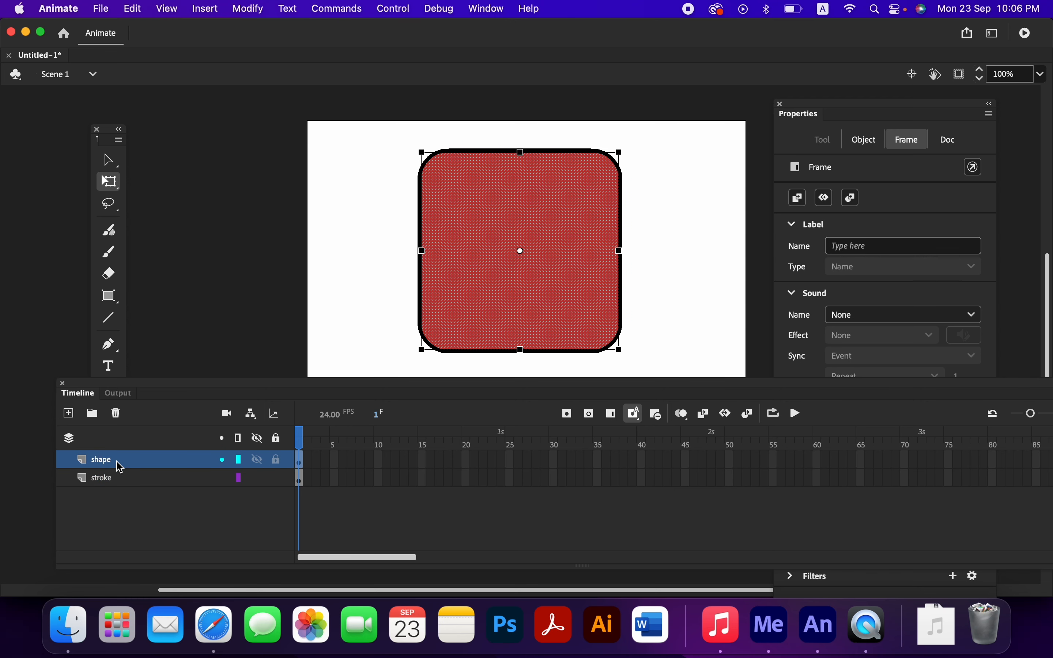
left_click(376, 244)
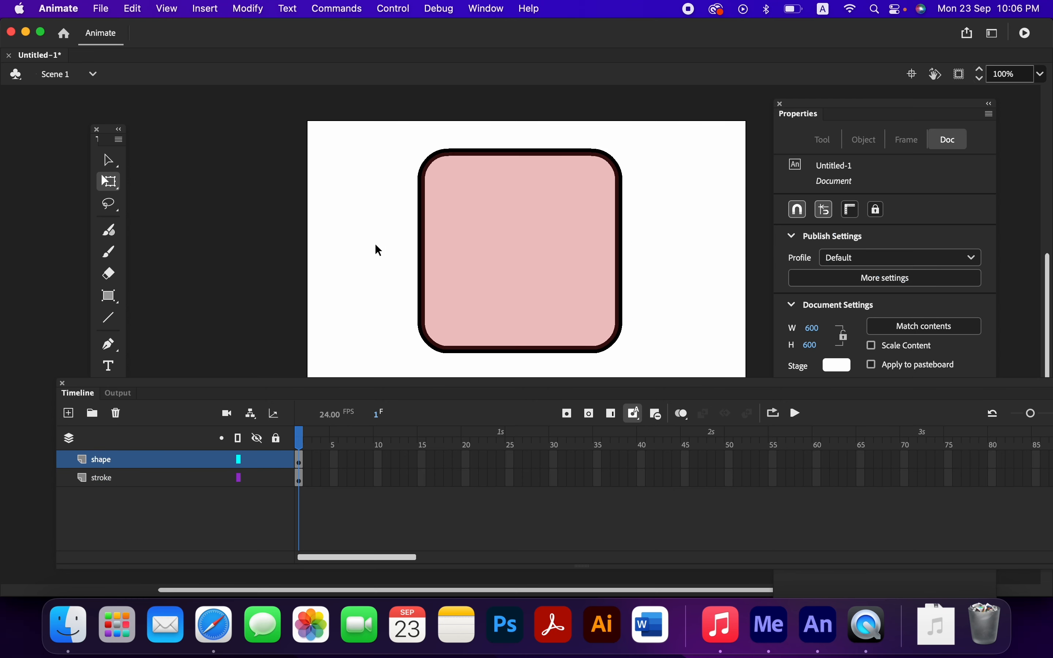
- Set the fill alpha of the rounded square on the shape layer to 100%
left_click(162, 463)
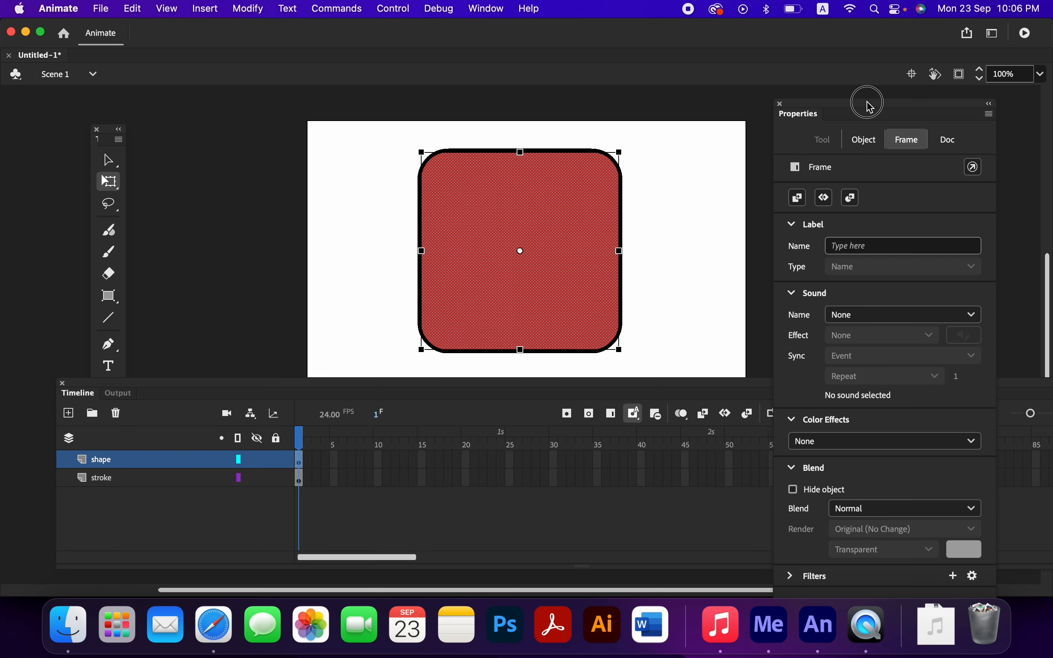
left_click(588, 261)
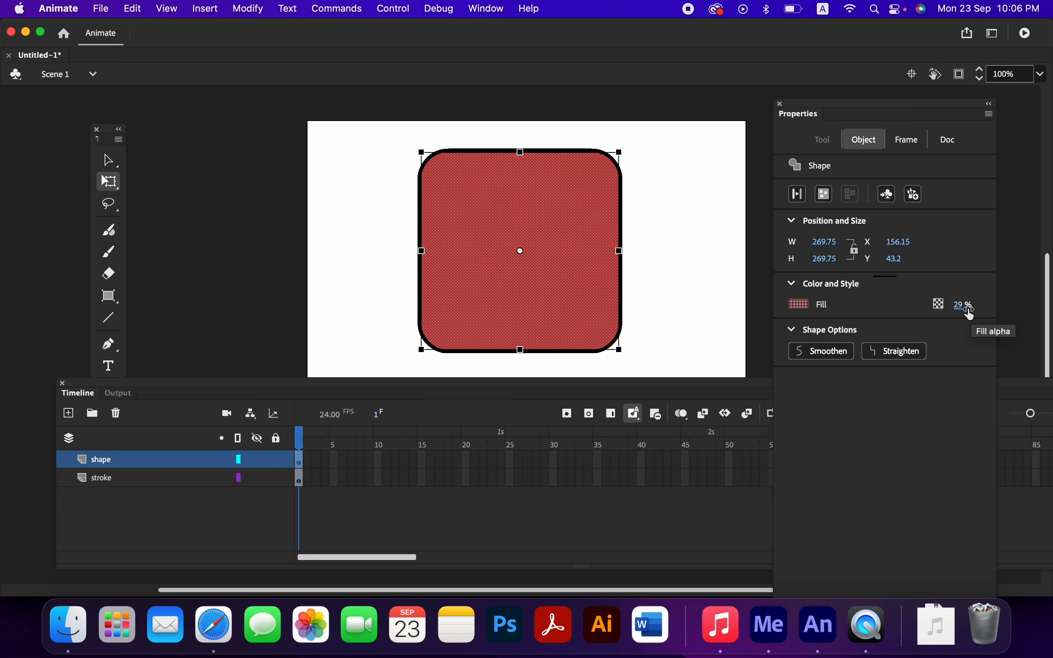
left_click_drag(962, 308, 1030, 313)
left_click(708, 325)
left_click(517, 289)
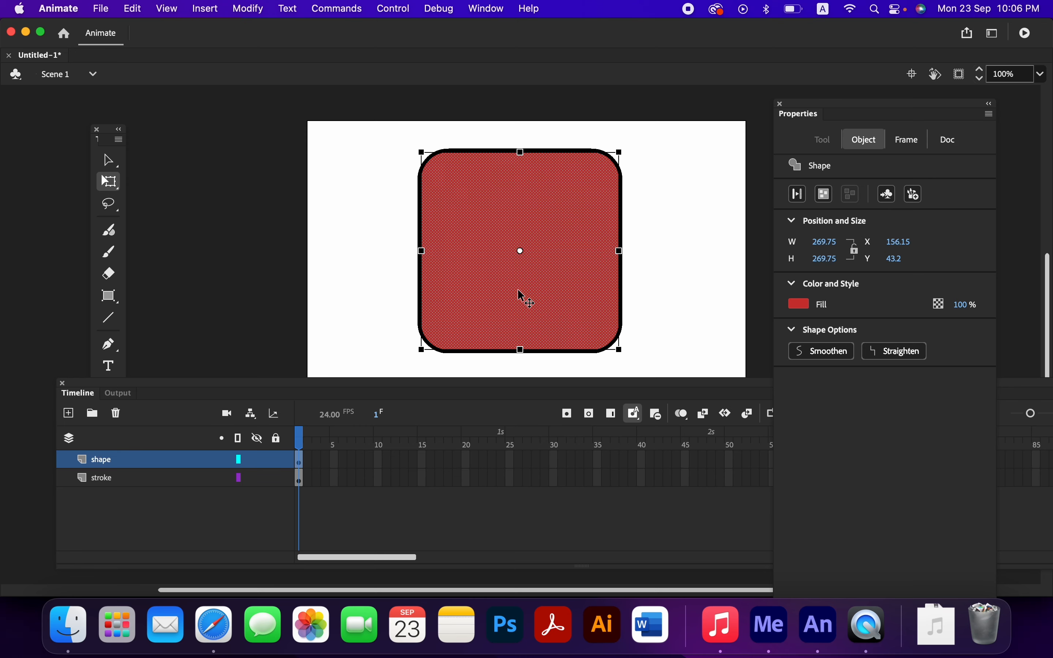
left_click(411, 303)
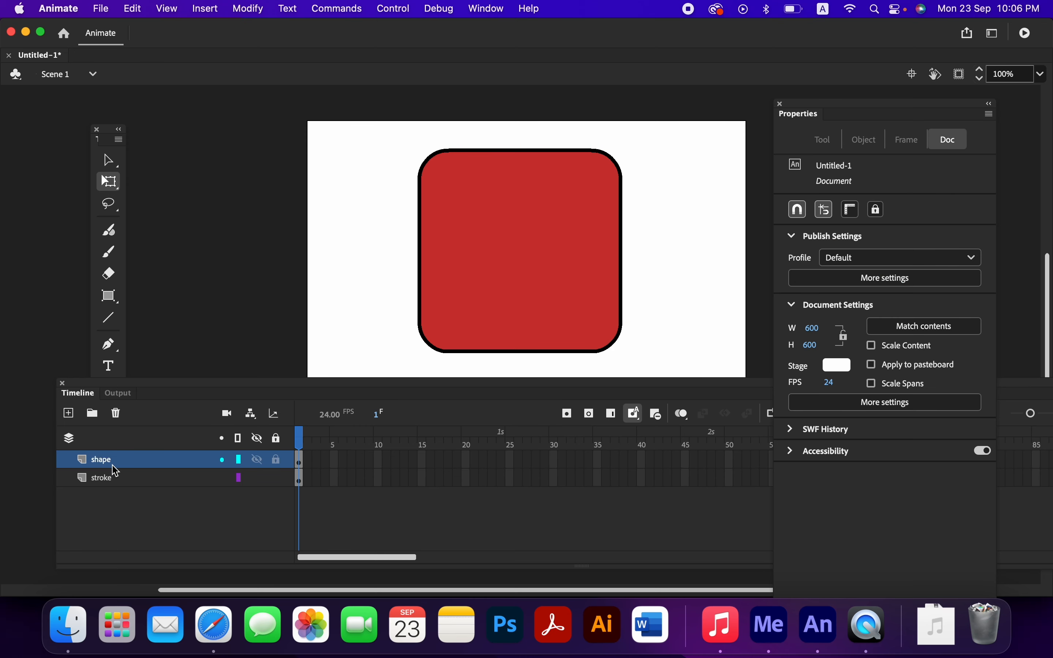
- Add a new layer named "image" and place it between the shape and stroke layers
left_click(68, 414)
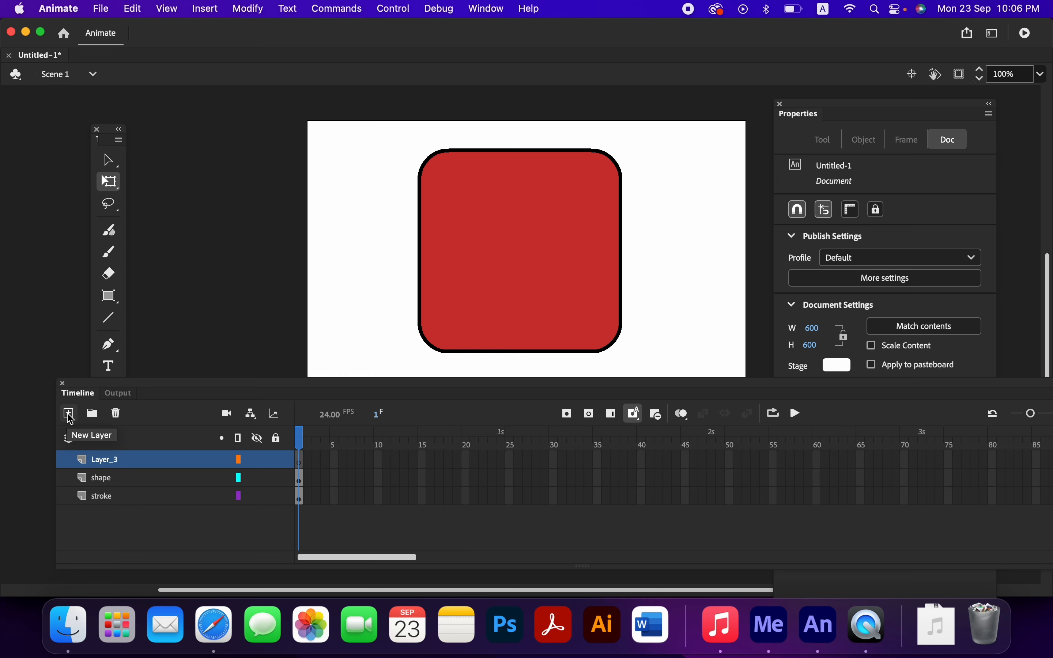
double_click(105, 465)
type("image")
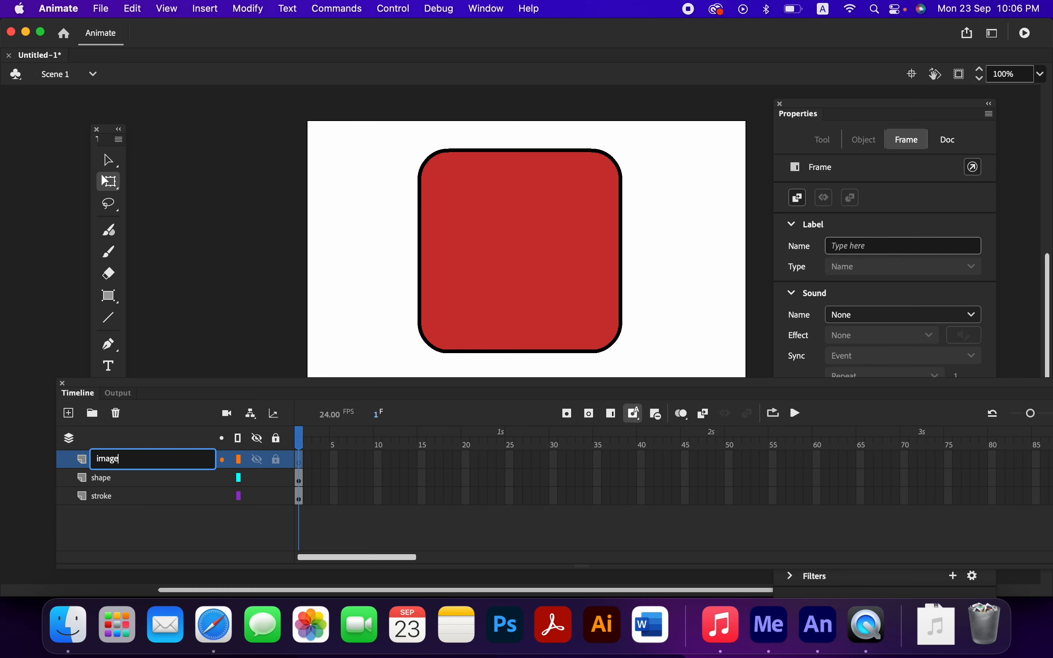
key("Return")
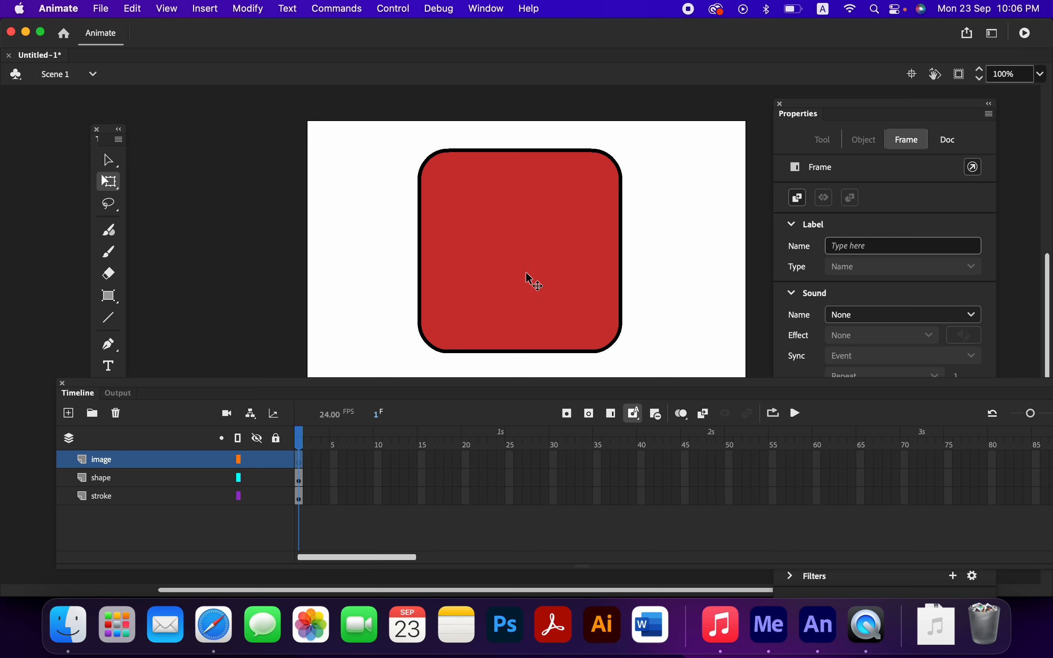
left_click(115, 459)
left_click_drag(117, 462, 117, 495)
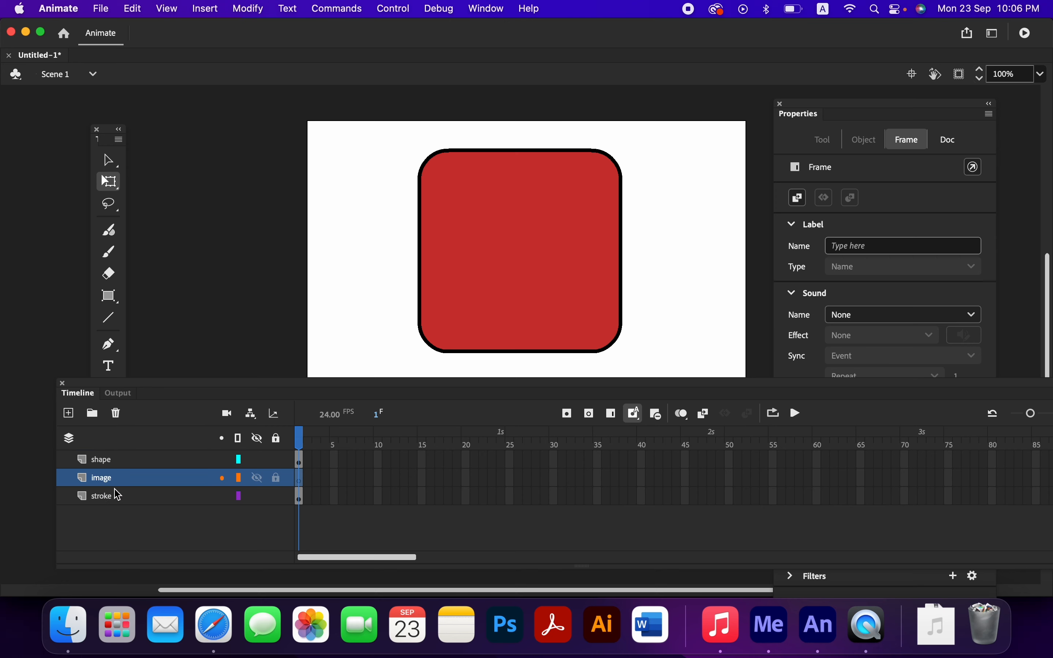
- Import bus.jpeg from the images folder to the stage on the image layer
left_click(102, 9)
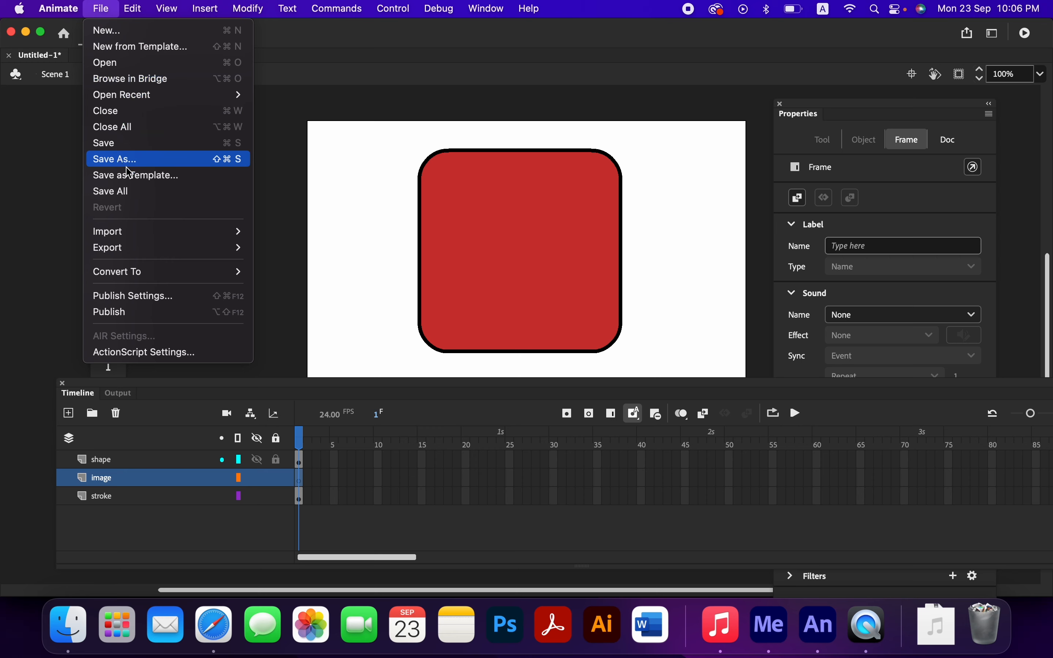
mouse_move(131, 234)
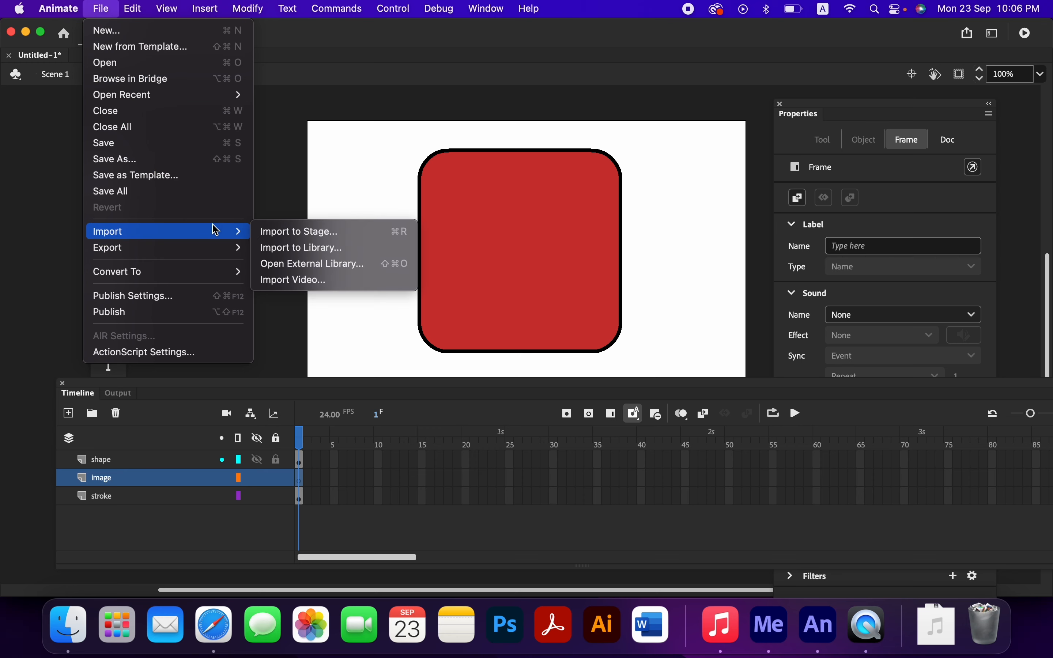
left_click(287, 242)
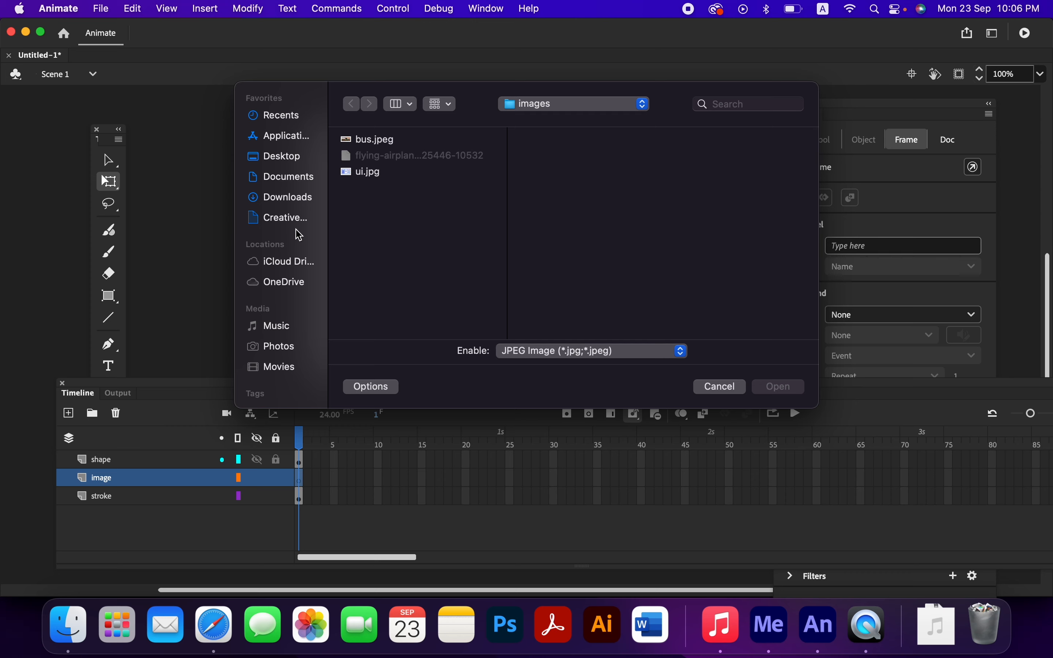
left_click(382, 139)
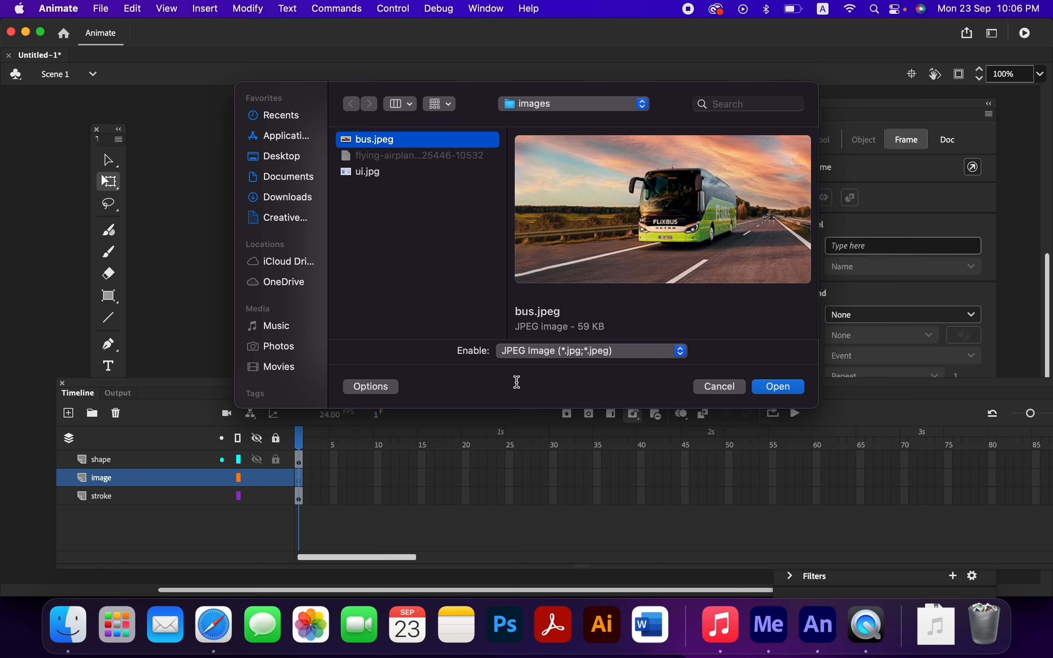
left_click(793, 393)
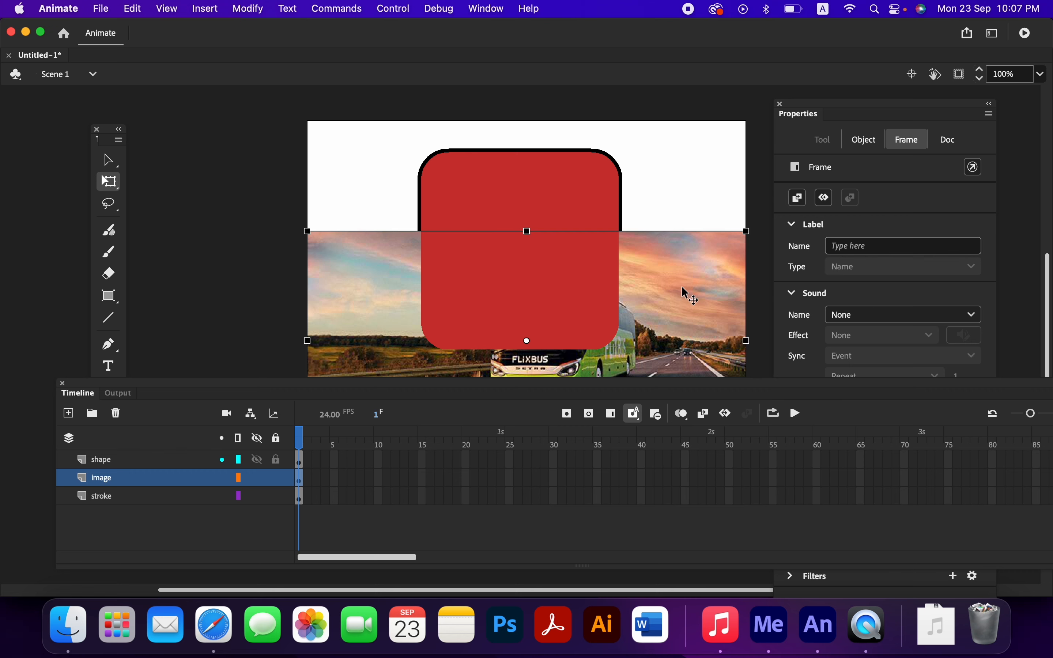
- Delete the bus picture from the stage and place bus.jpeg from the library behind the rounded square, at about X -42, Y 37
left_click(484, 8)
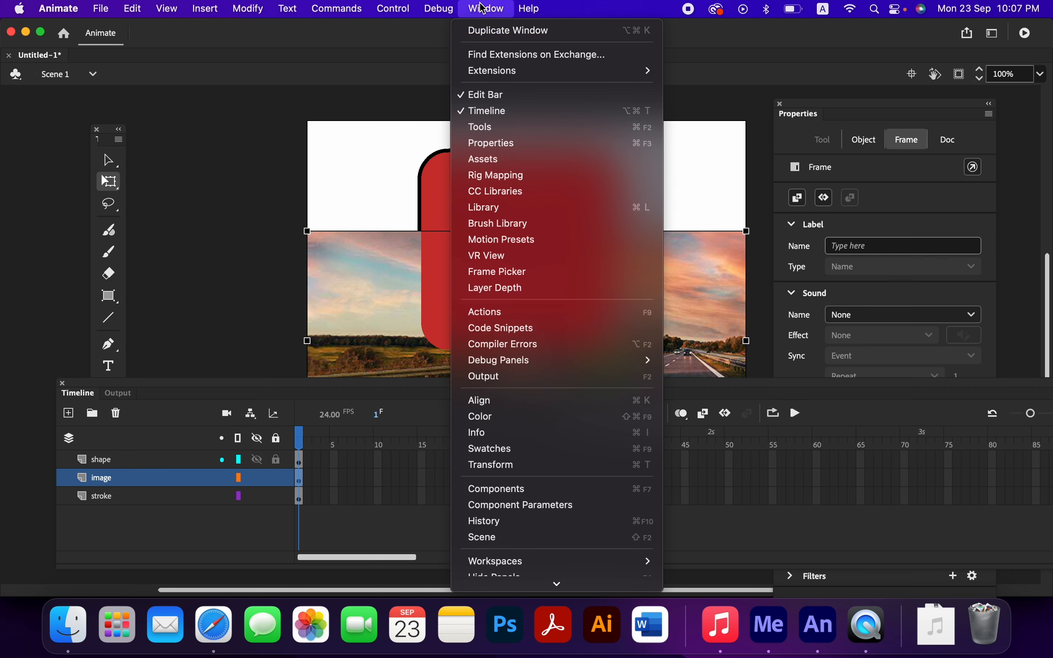
left_click(528, 209)
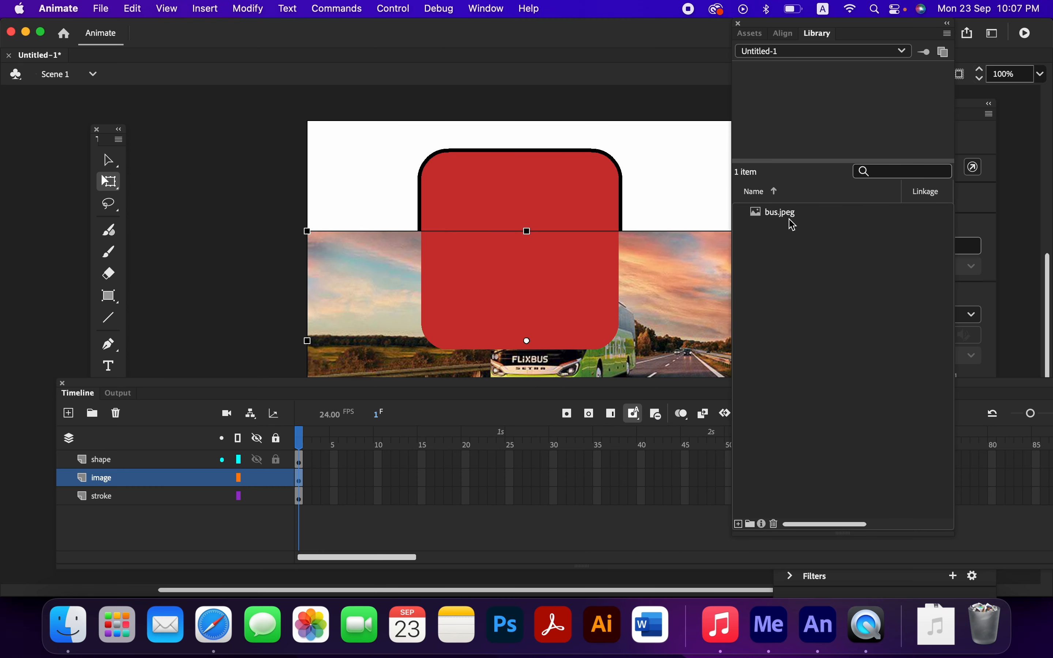
left_click(779, 219)
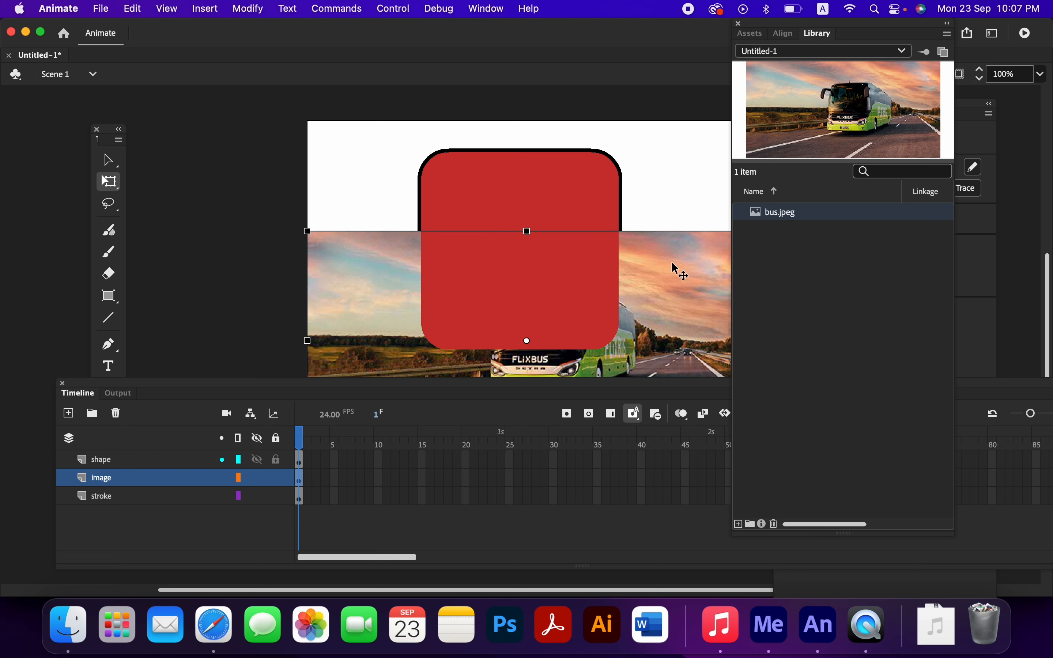
key("Delete")
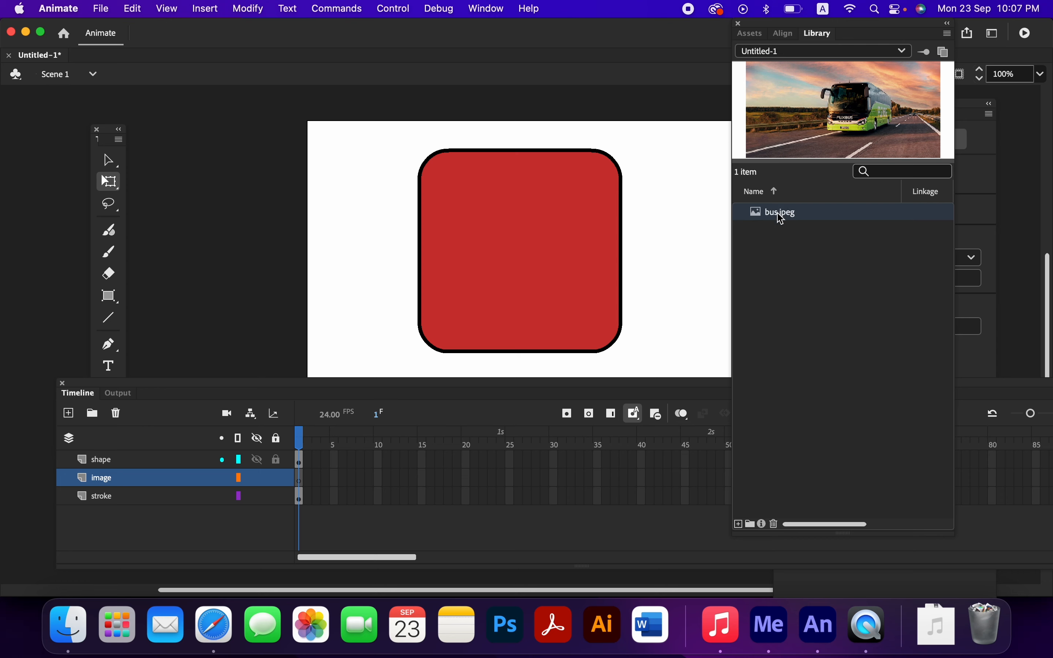
left_click_drag(787, 213, 499, 278)
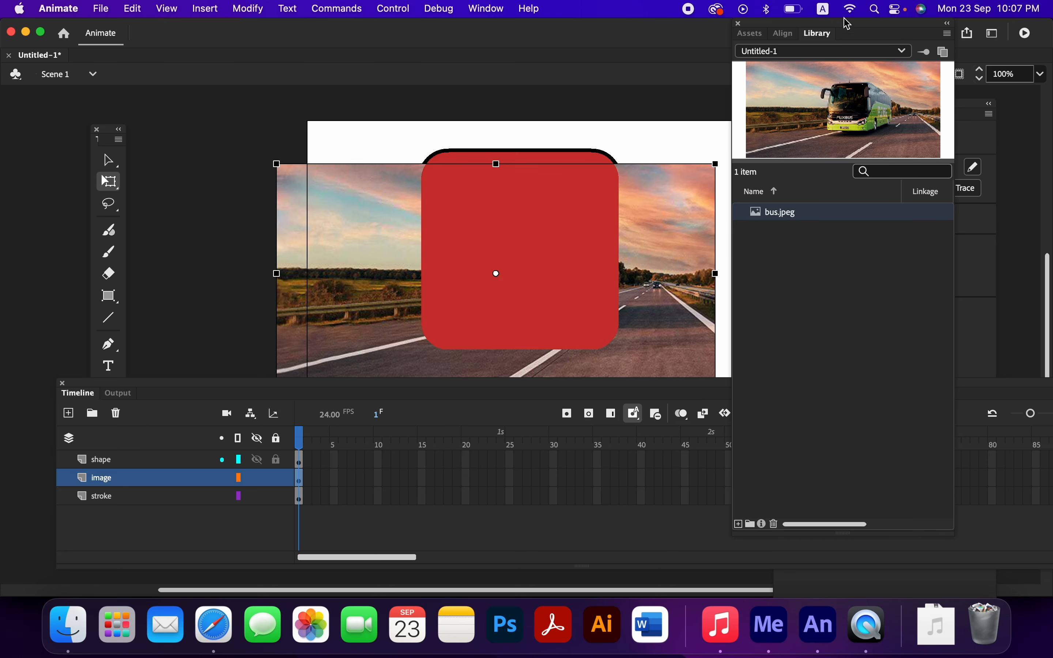
left_click(740, 26)
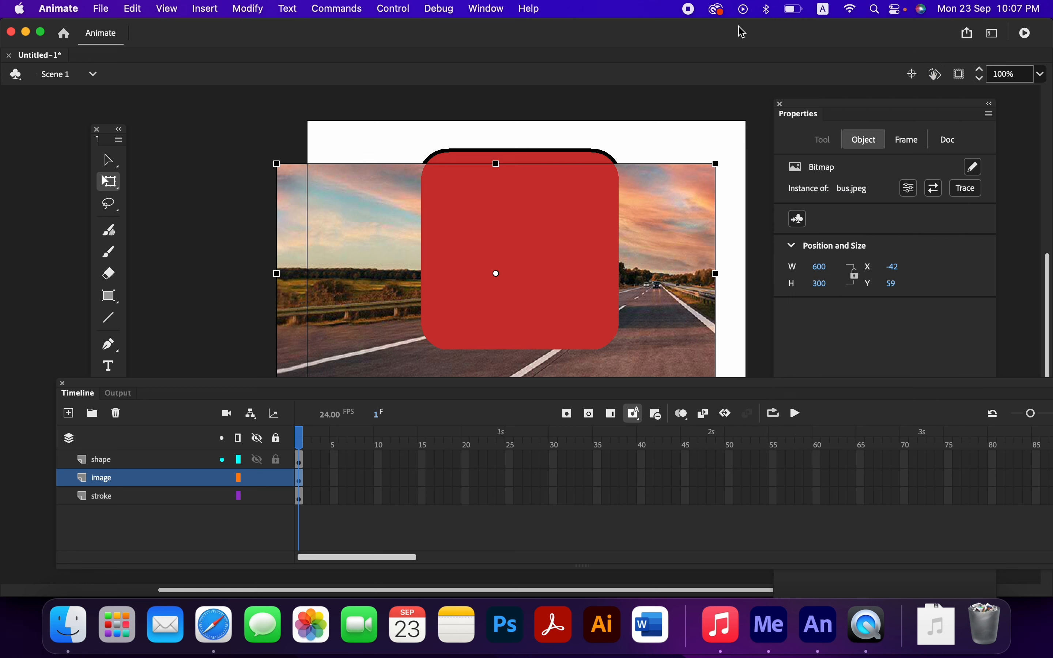
mouse_move(648, 240)
left_mouse_down()
mouse_move(681, 209)
mouse_move(682, 222)
mouse_move(655, 233)
left_mouse_up()
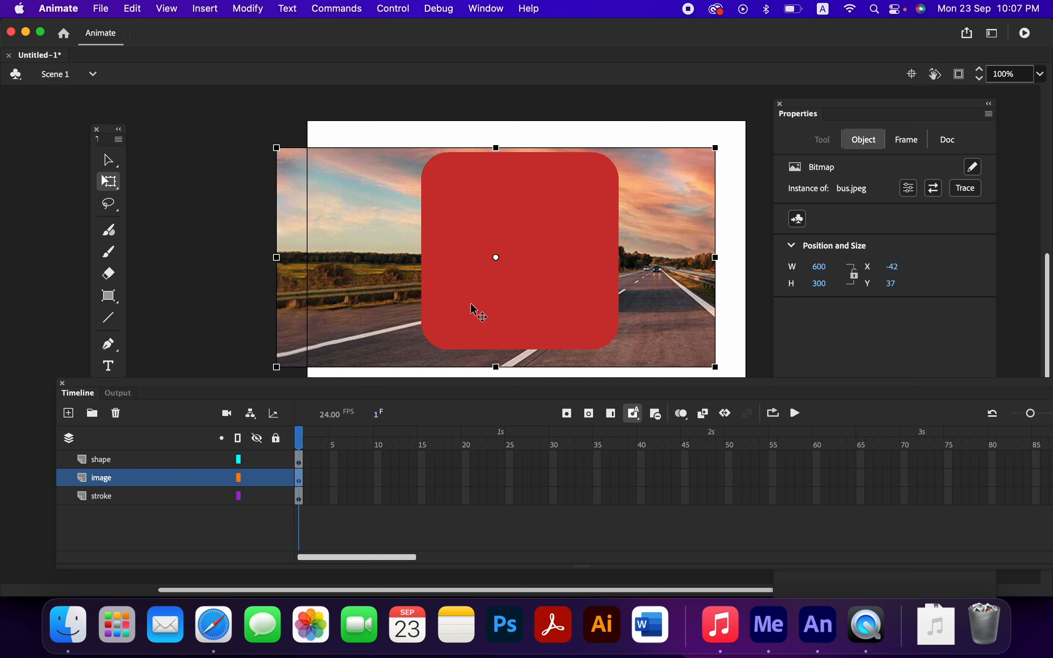
- Lower the rounded square's fill alpha to 39% so the bus picture shows through
left_click(520, 322)
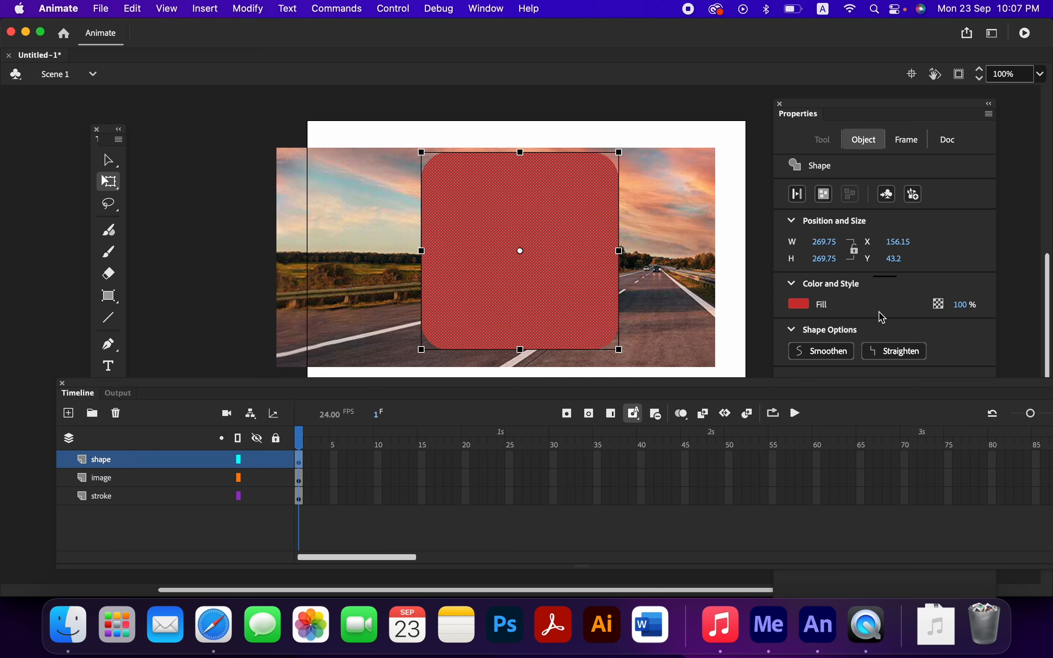
left_click_drag(964, 305, 923, 307)
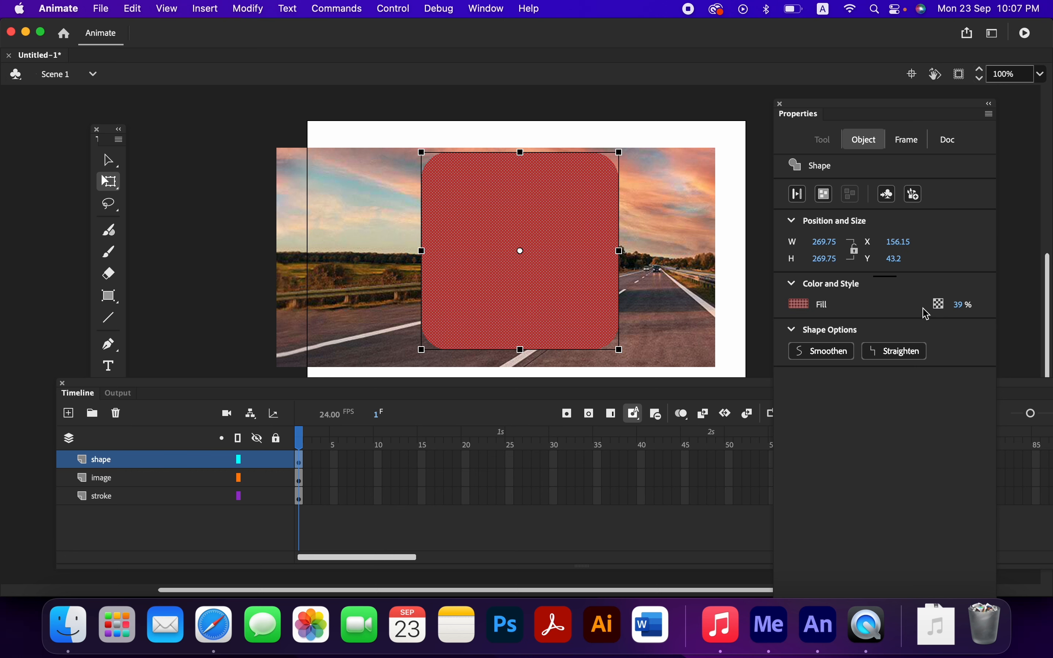
left_click(728, 300)
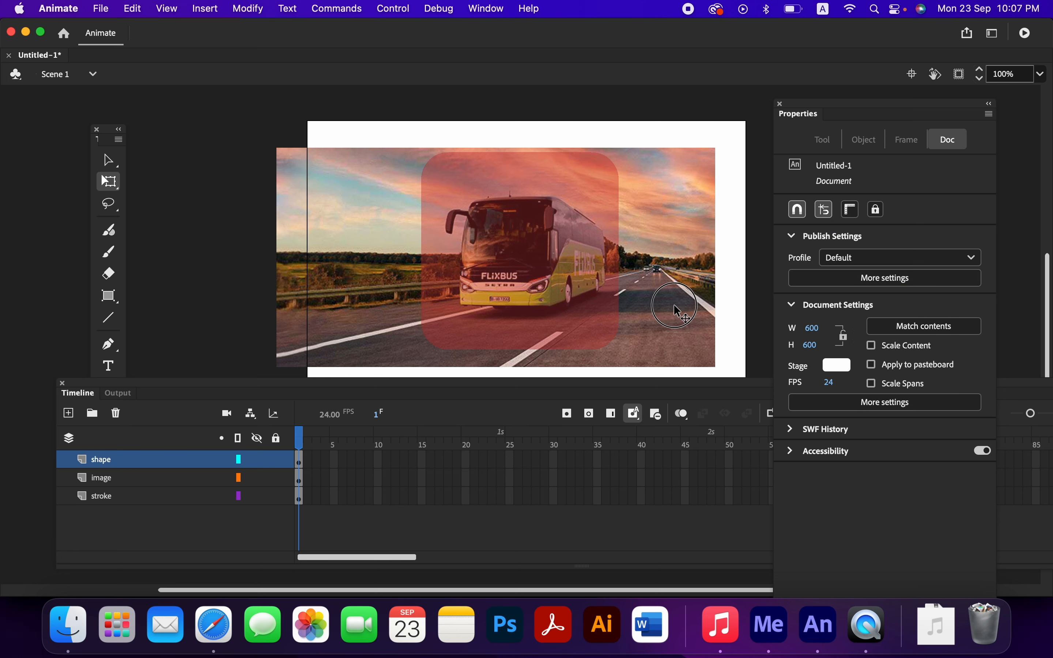
- Scale the bus picture to about 578 by 289 and move it to about X -15, Y 34 so the bus sits within the square
left_click_drag(675, 309, 668, 310)
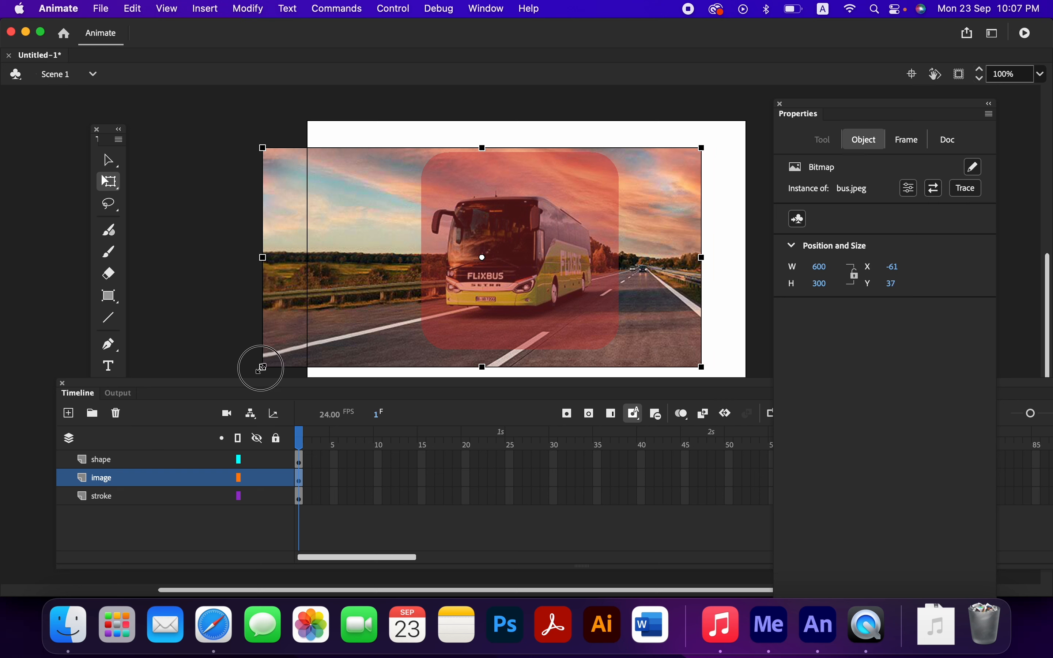
left_click_drag(261, 368, 271, 362)
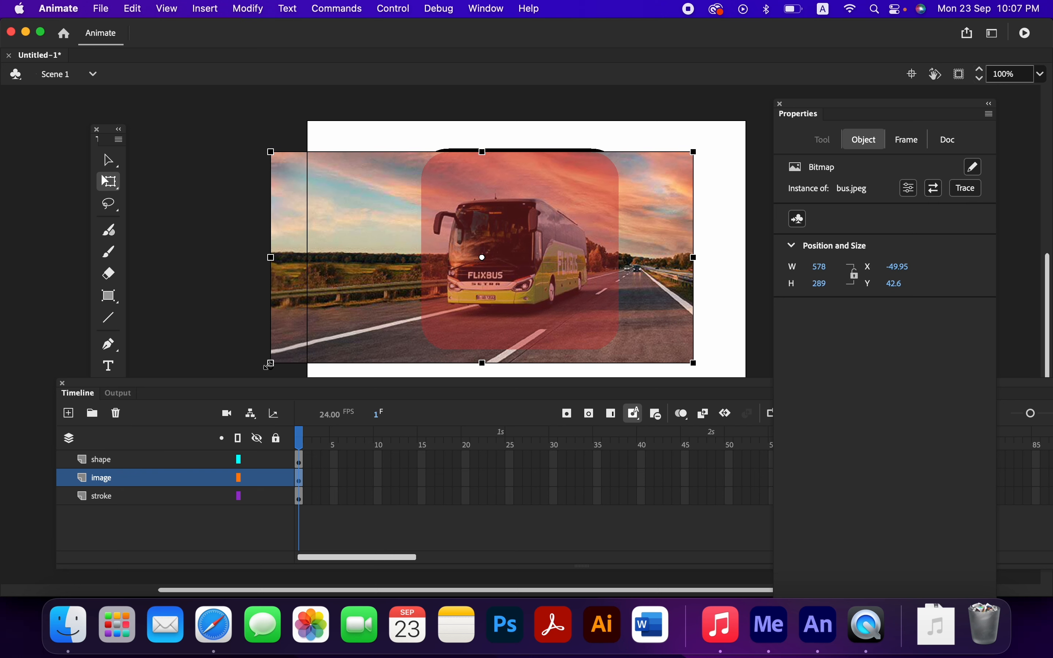
left_click_drag(329, 336, 328, 325)
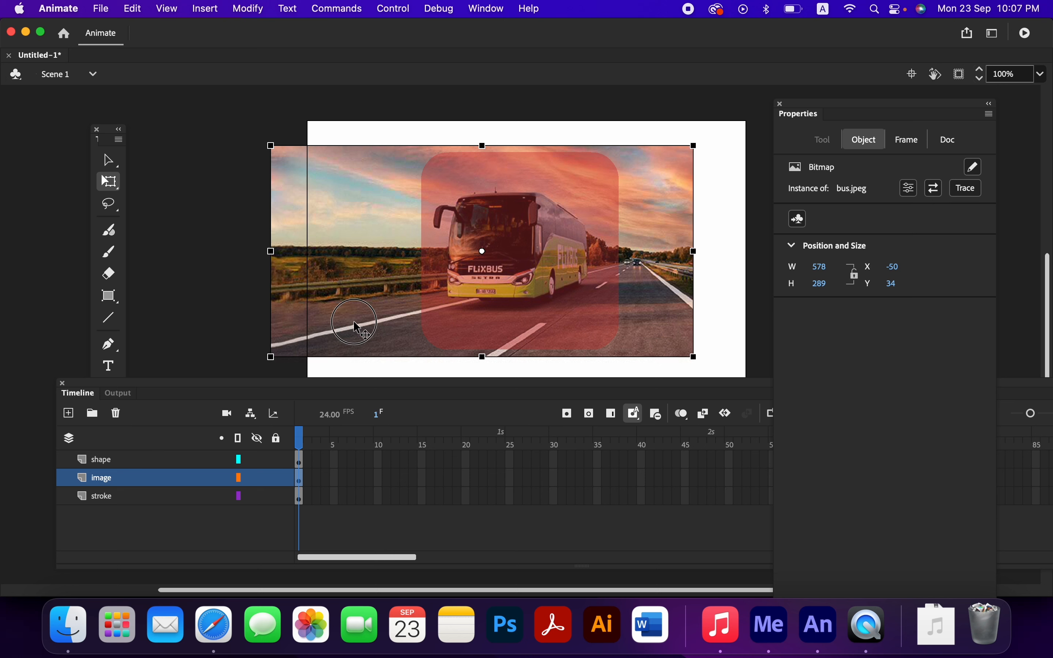
left_click_drag(350, 330, 382, 327)
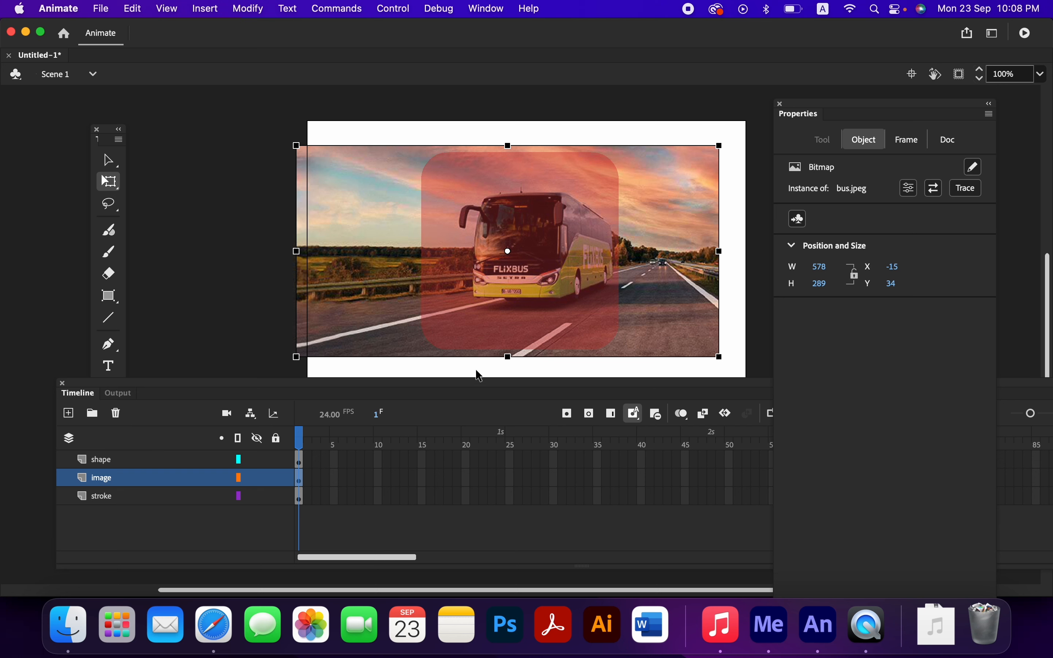
- Set the rounded square's fill alpha to 100% and turn the shape layer into a mask for the image layer
left_click(597, 317)
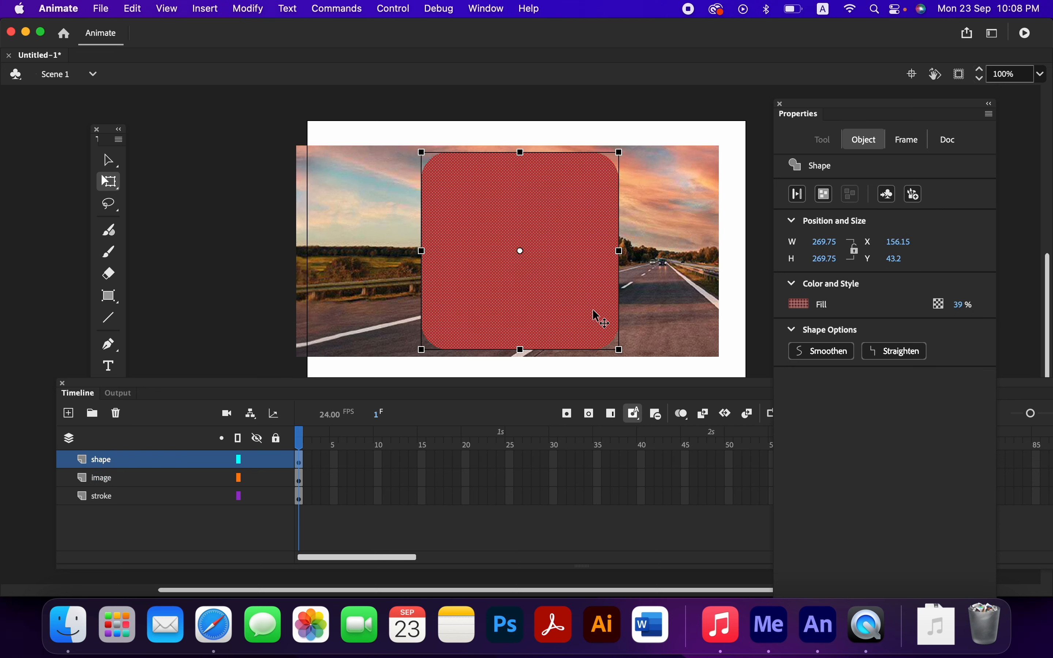
left_click(957, 303)
left_click_drag(958, 303, 1027, 305)
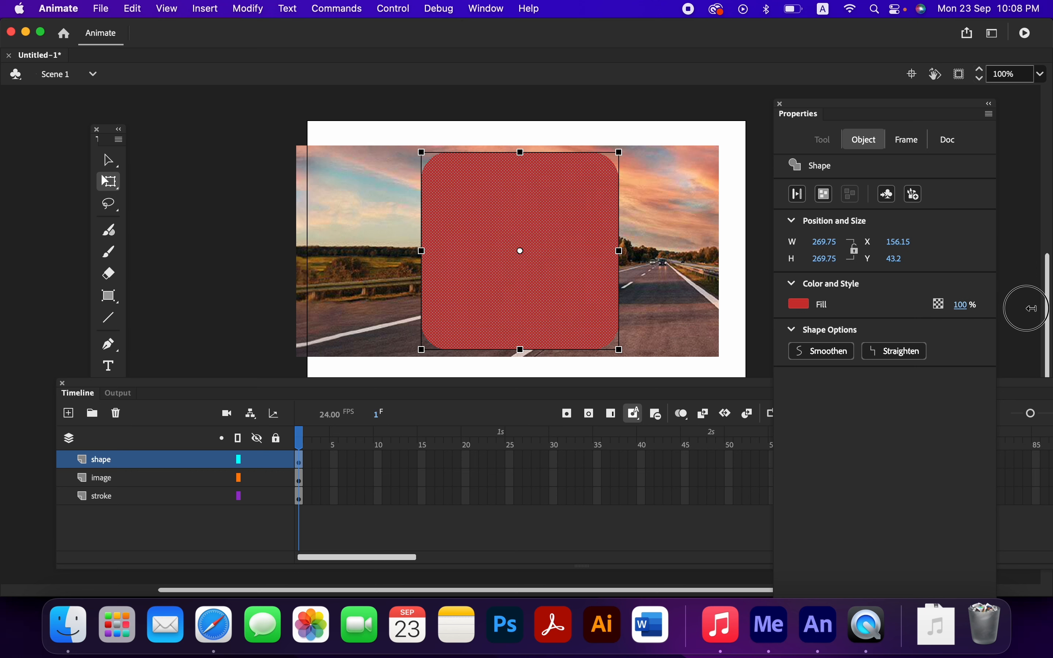
left_click(270, 305)
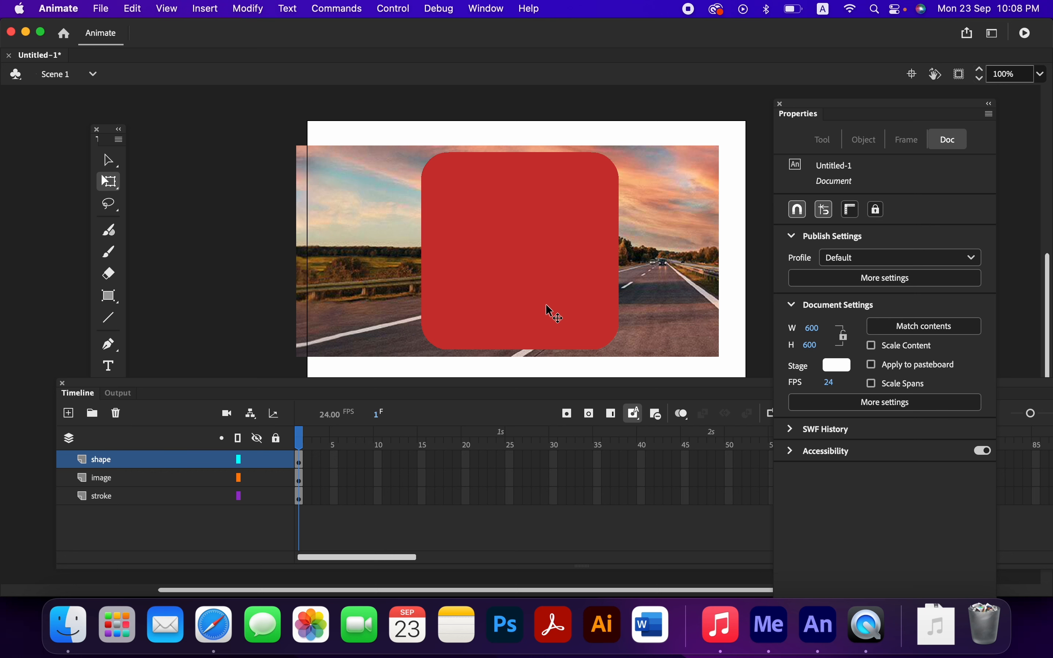
right_click(168, 467)
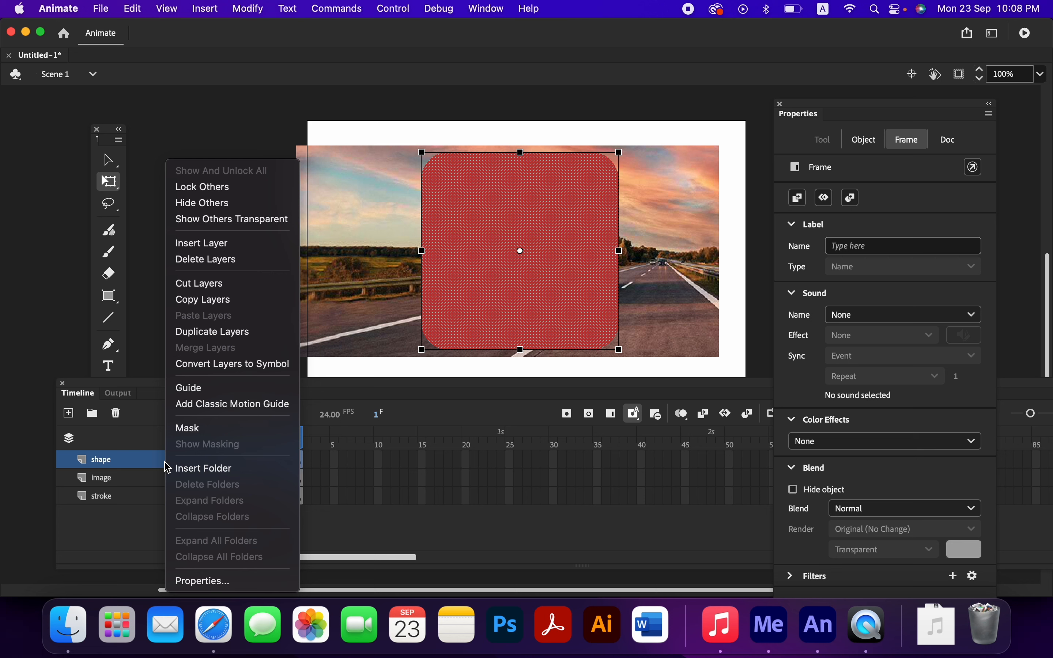
left_click(191, 428)
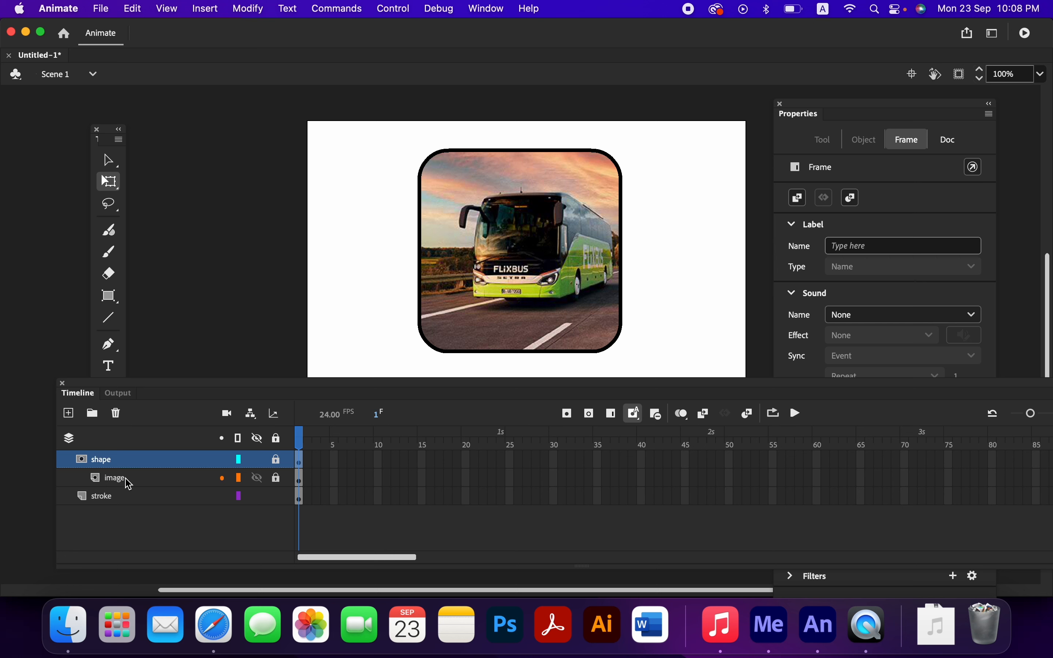
- Unlock the shape mask layer and the masked image layer so the bus picture can be edited
left_click(111, 498)
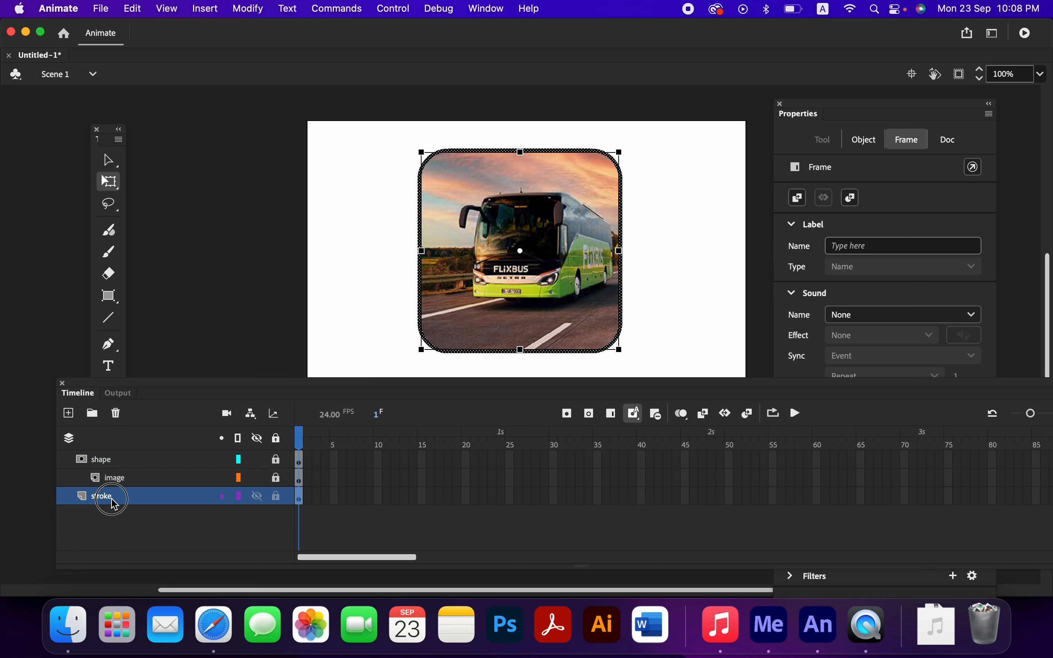
left_click(153, 481)
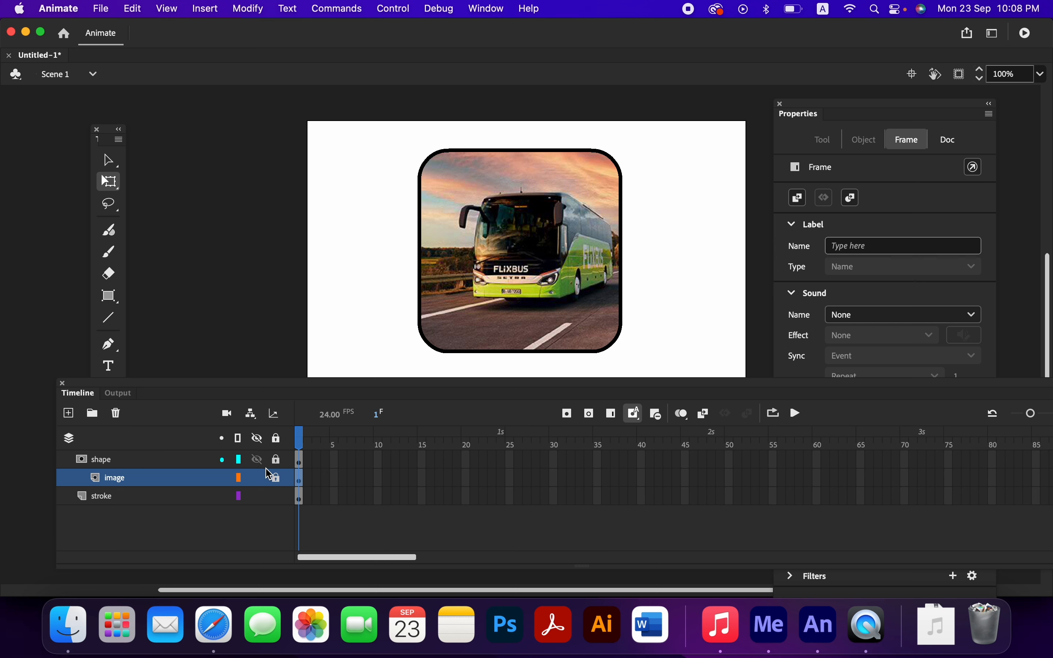
left_click(277, 459)
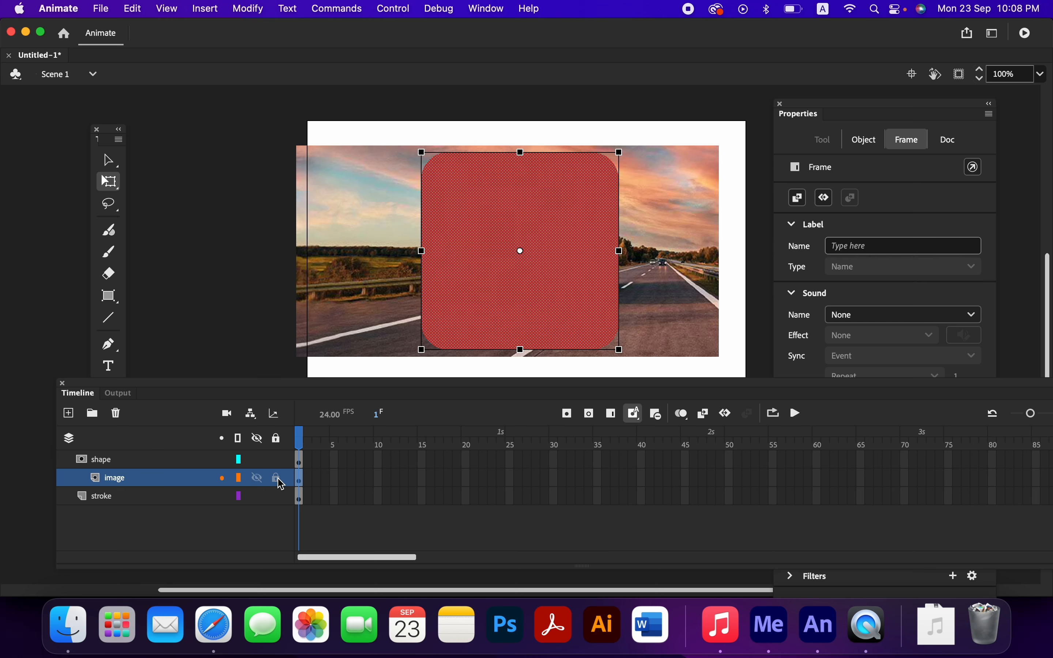
left_click(255, 336)
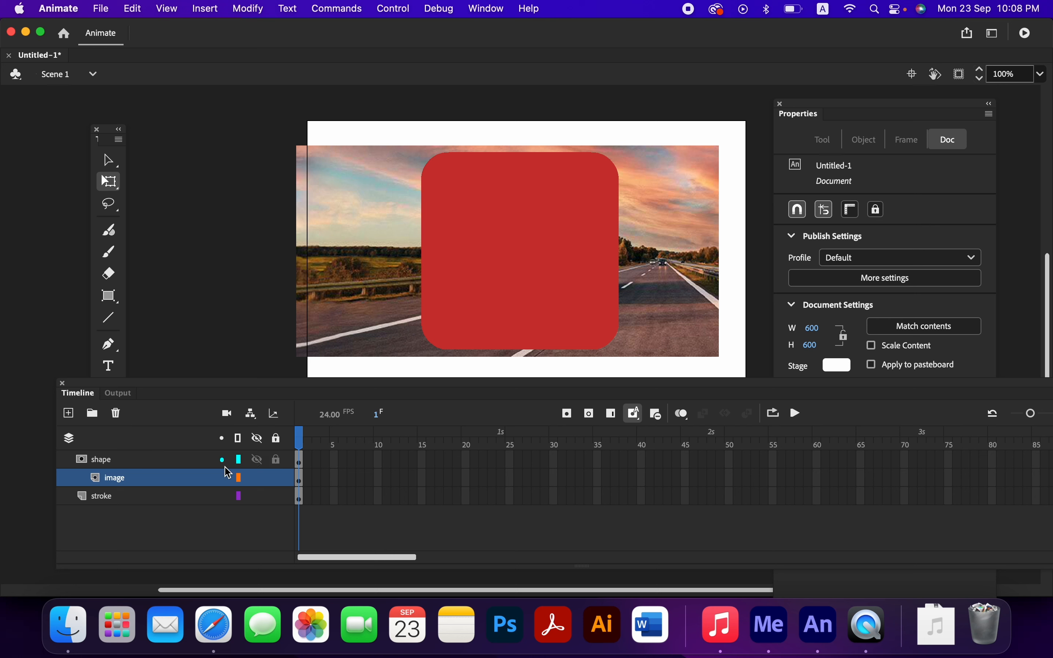
- Scale the bus picture to about 562 by 281 at about X -14, Y 38, and relock the image and shape layers
left_click_drag(363, 327, 358, 332)
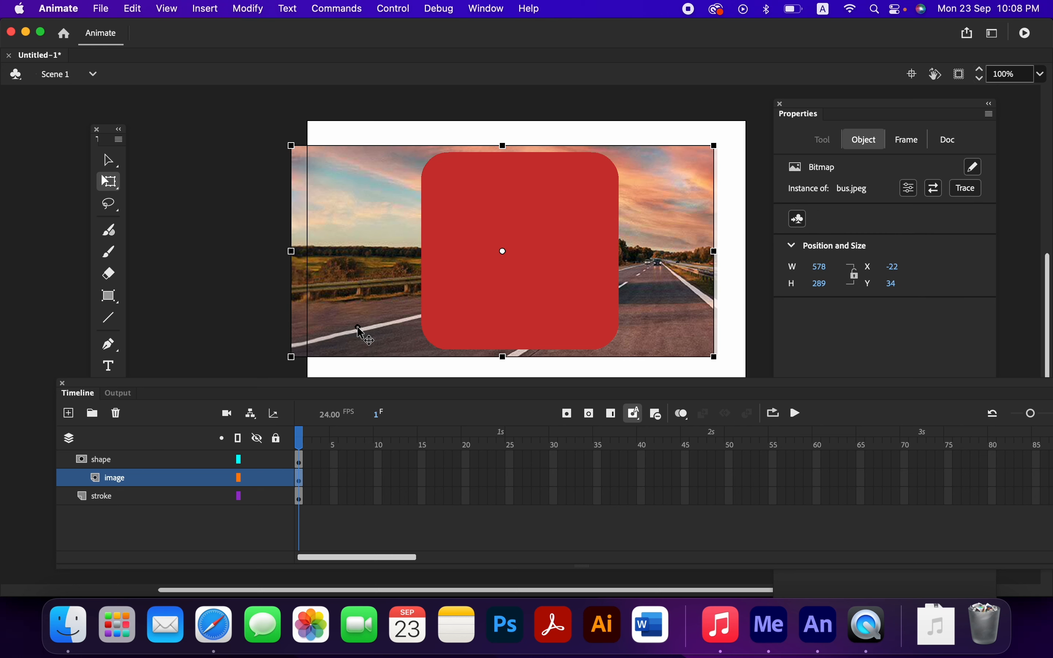
left_click_drag(291, 356, 298, 355)
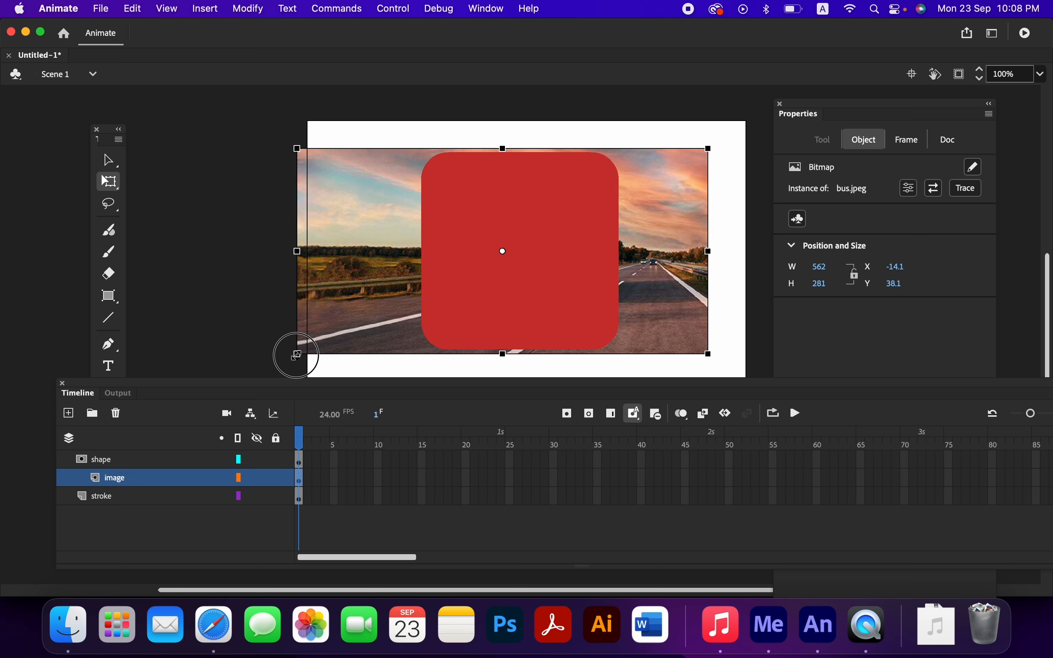
left_click(276, 478)
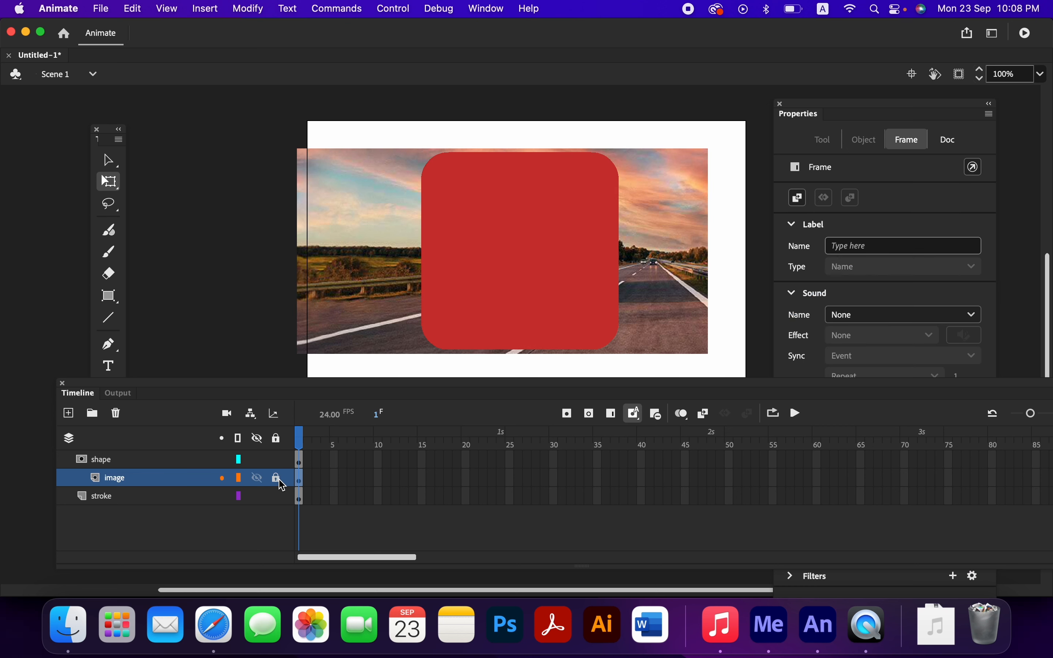
left_click(277, 460)
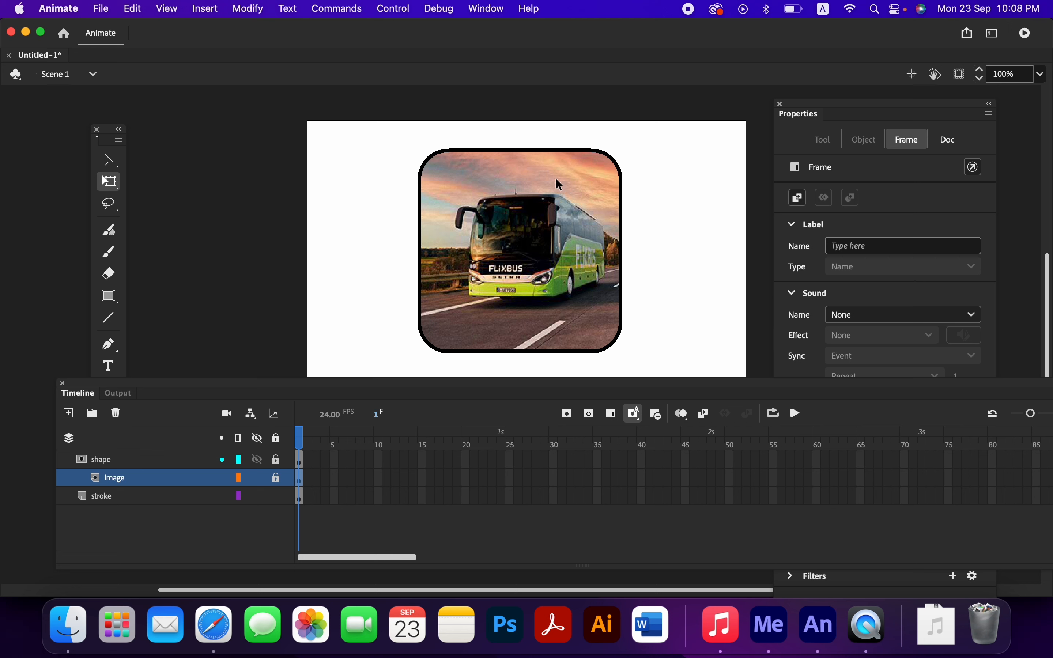
- Move the stroke layer above the shape mask layer so the outline lies in front of the masked picture
left_click(135, 499)
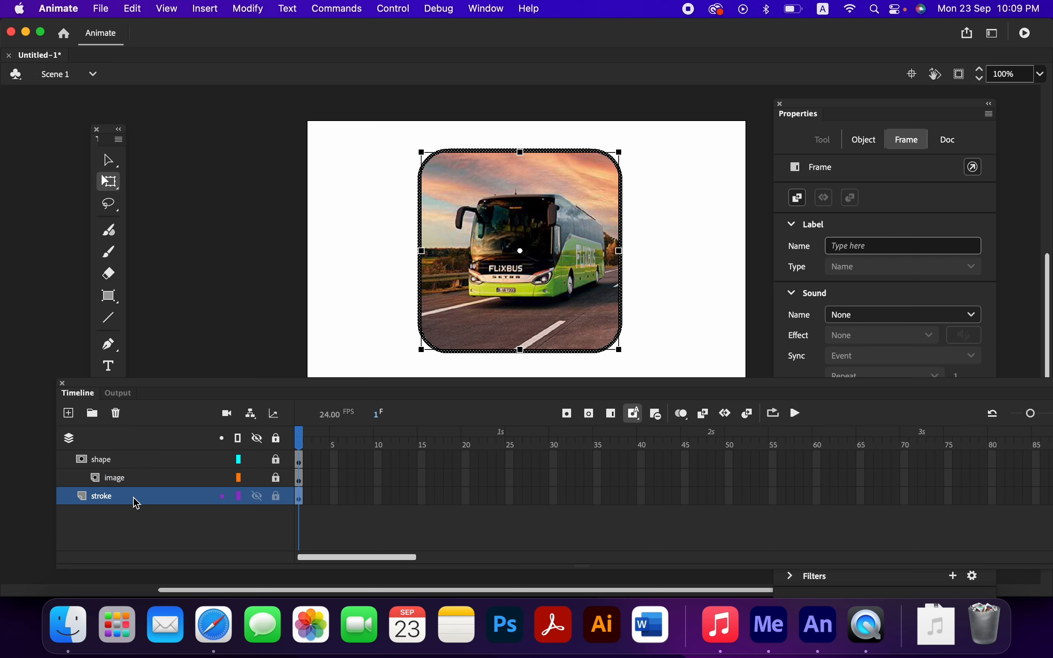
mouse_move(136, 504)
left_mouse_down()
mouse_move(134, 472)
mouse_move(101, 459)
left_mouse_up()
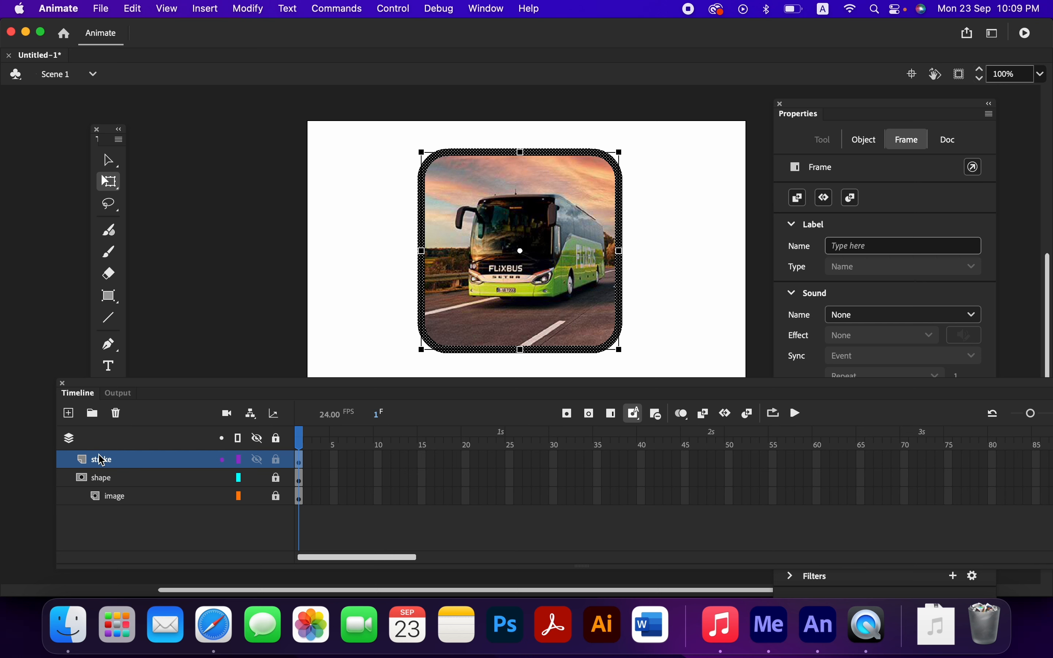
left_click(337, 274)
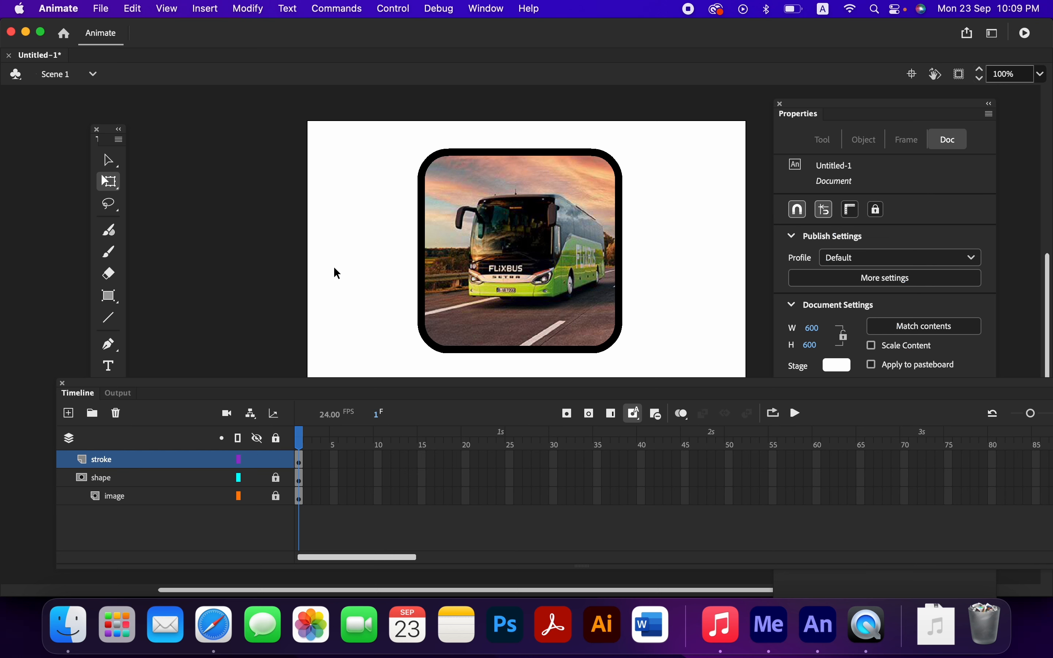
- Recolour the entire rounded square outline with a dark green sampled from the side of the bus
left_click(570, 349)
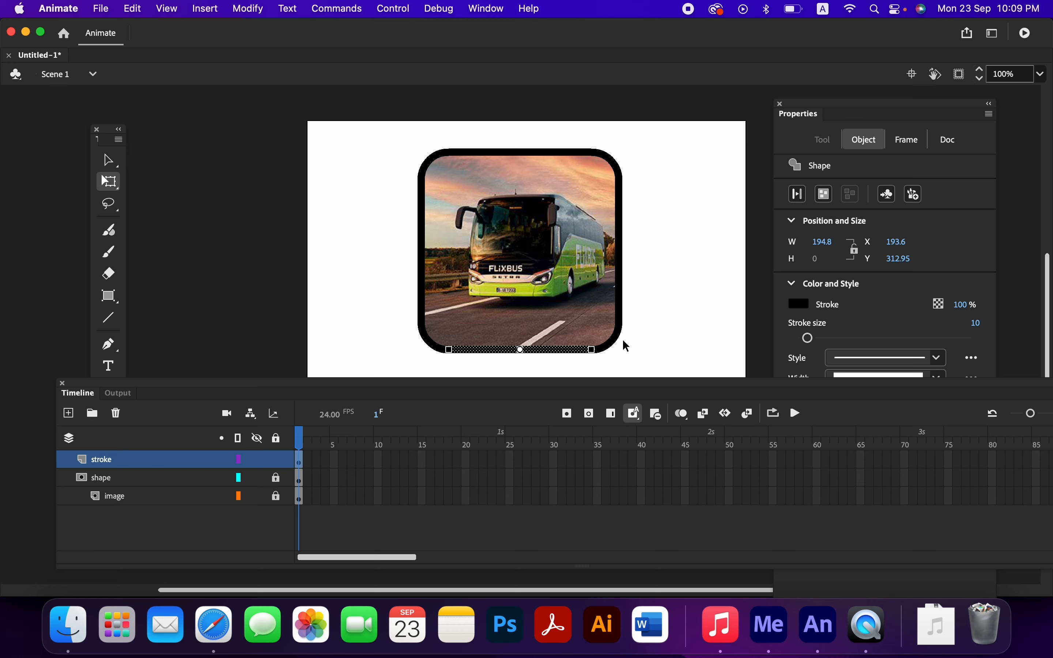
double_click(618, 351)
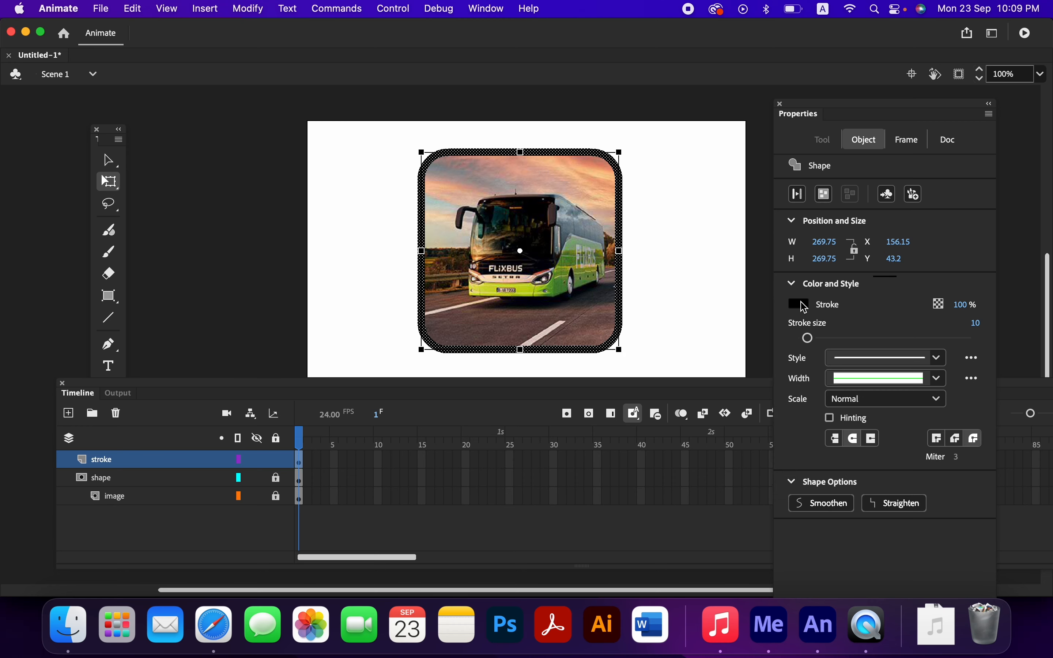
left_click(800, 303)
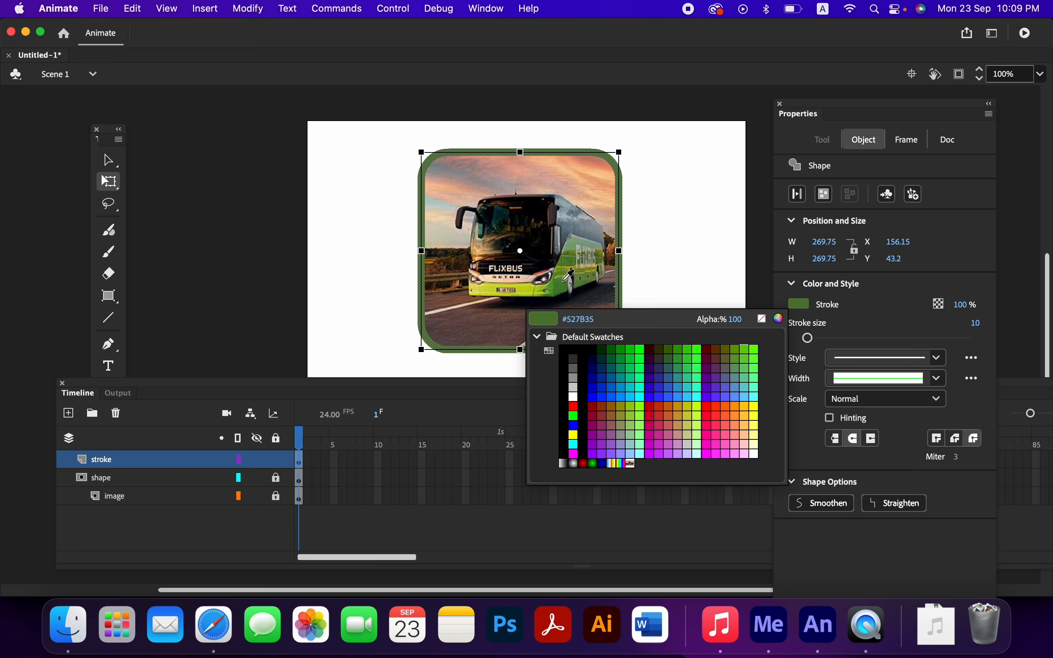
left_click(566, 280)
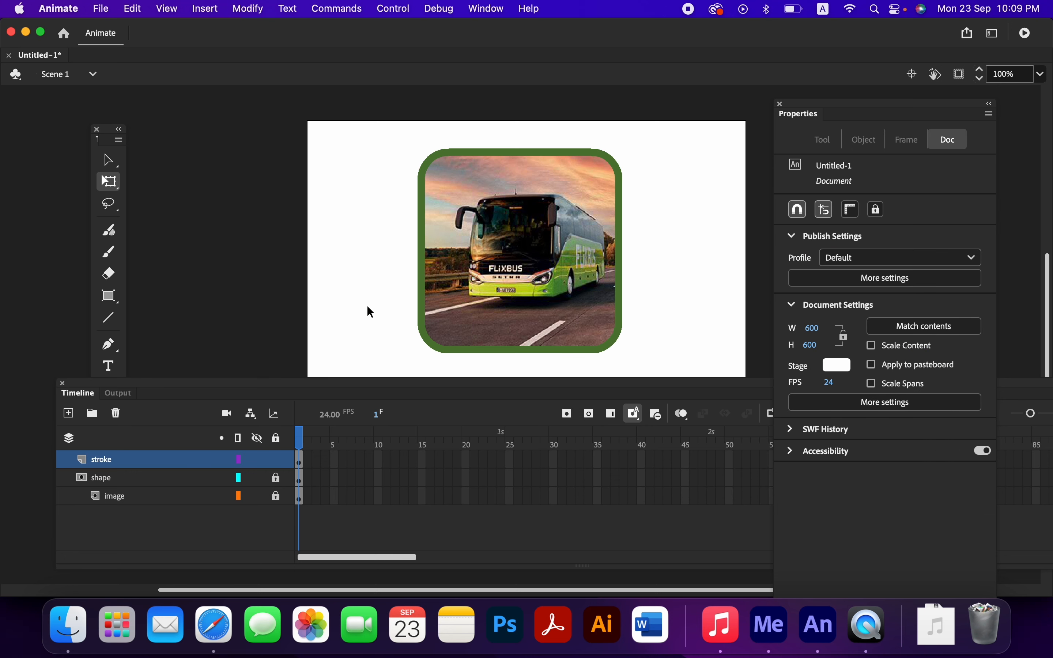